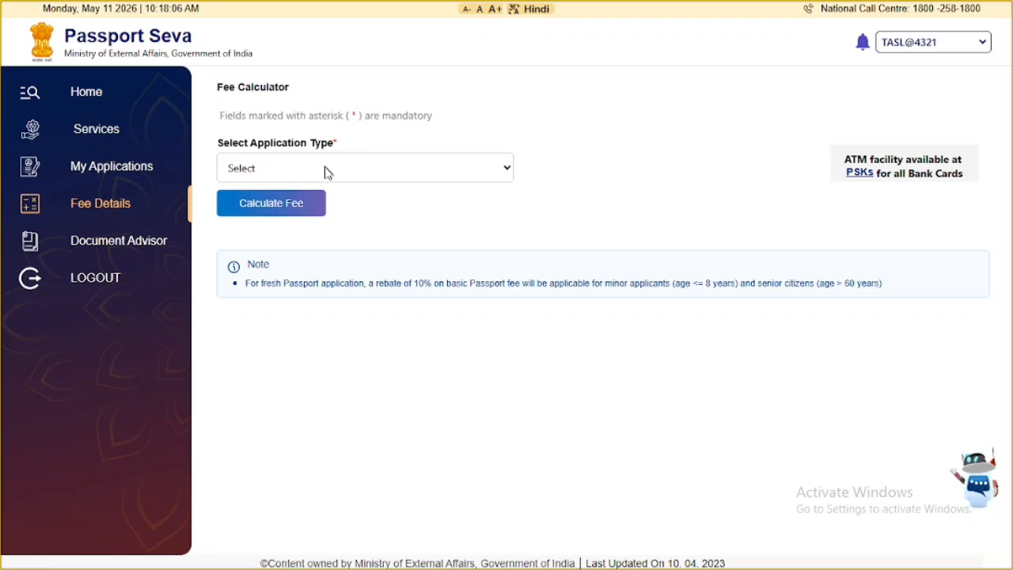
# - Choose application type Passport, service Fresh Passport, and age 18 Years And Above
pyautogui.click(300, 173)
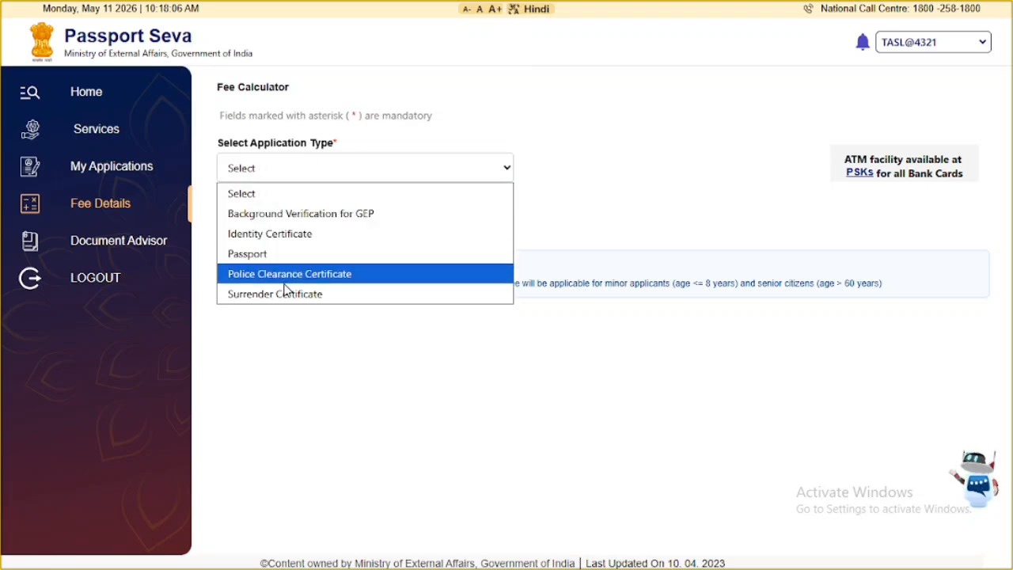
pyautogui.click(247, 254)
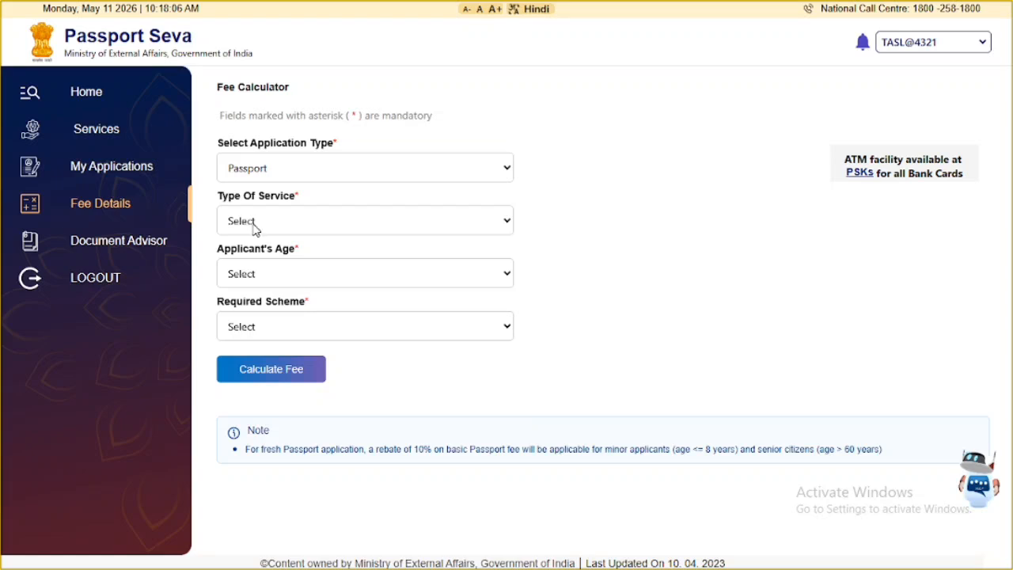
pyautogui.click(265, 221)
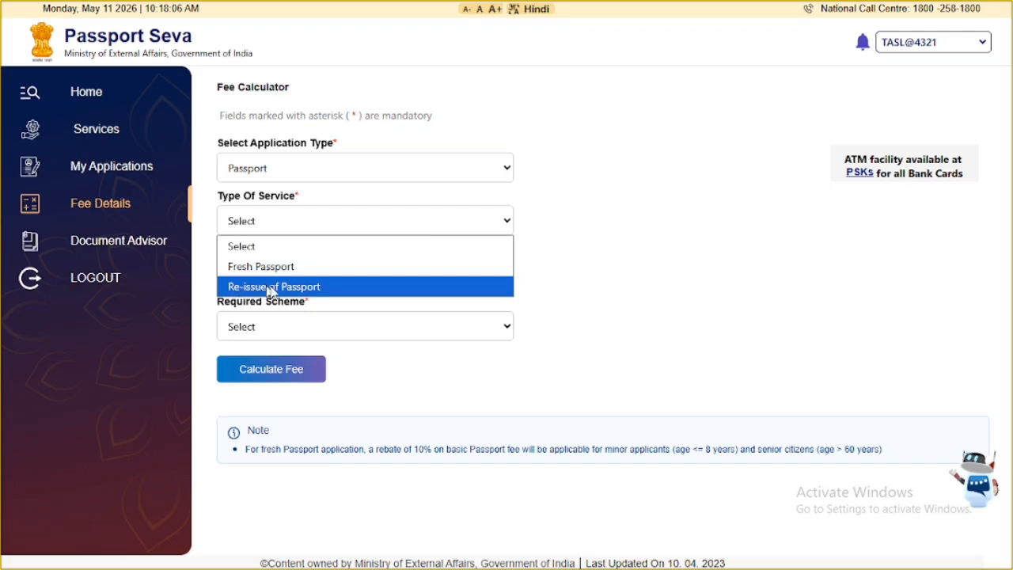
pyautogui.click(253, 266)
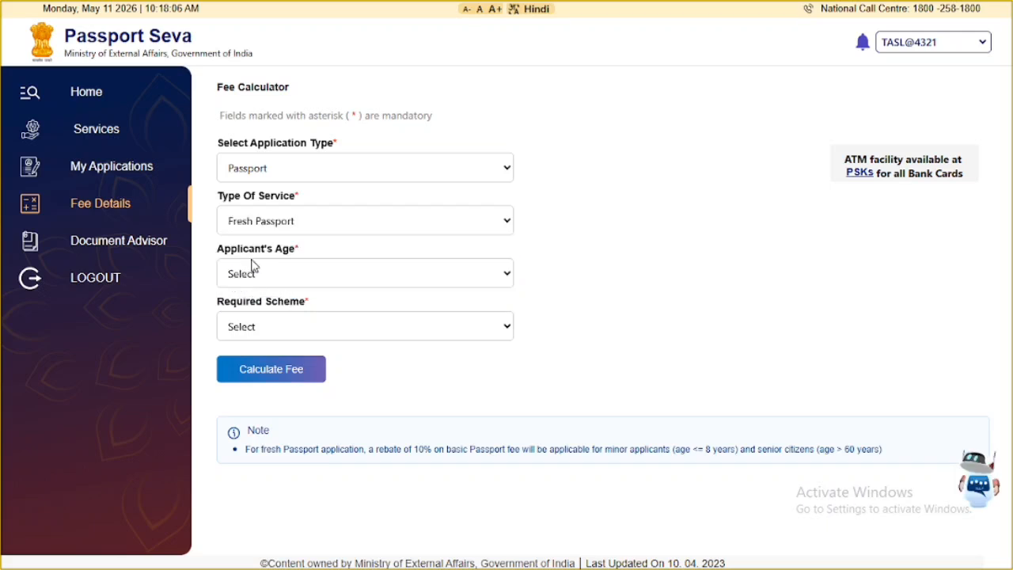
pyautogui.click(269, 274)
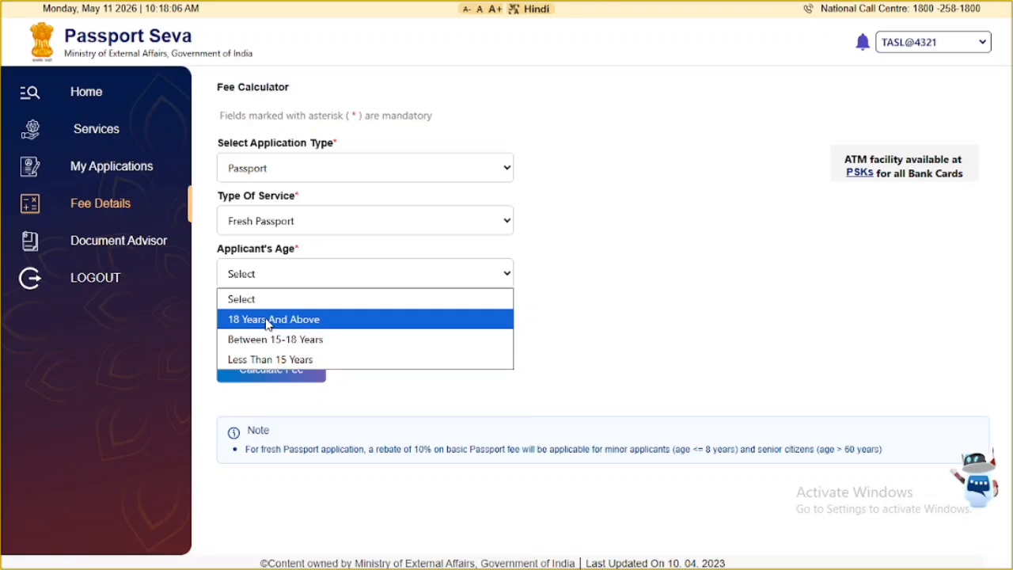
pyautogui.click(268, 324)
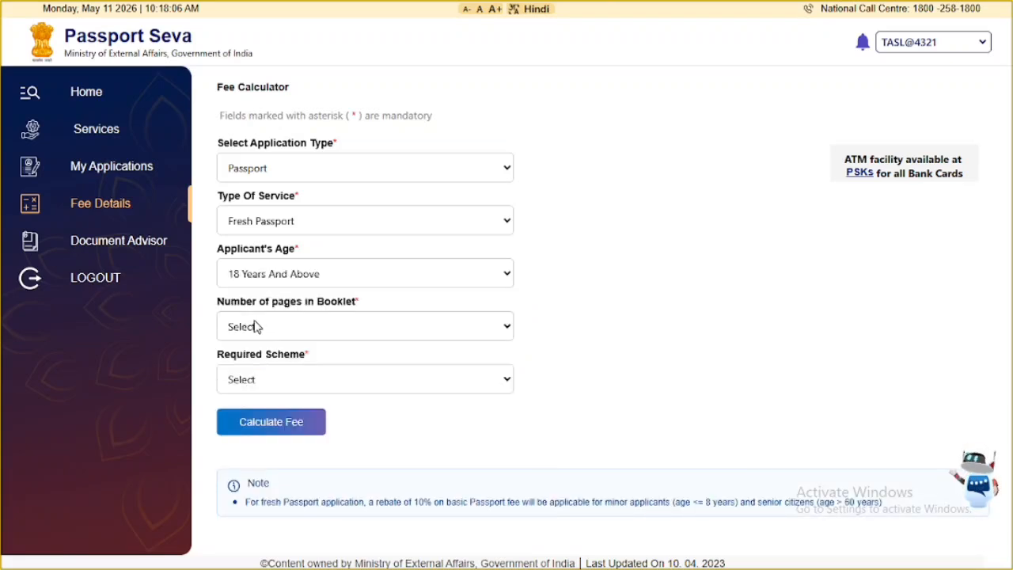
# - Select a 36 Pages booklet under the Normal scheme and calculate the fee of INR 1500
pyautogui.click(299, 330)
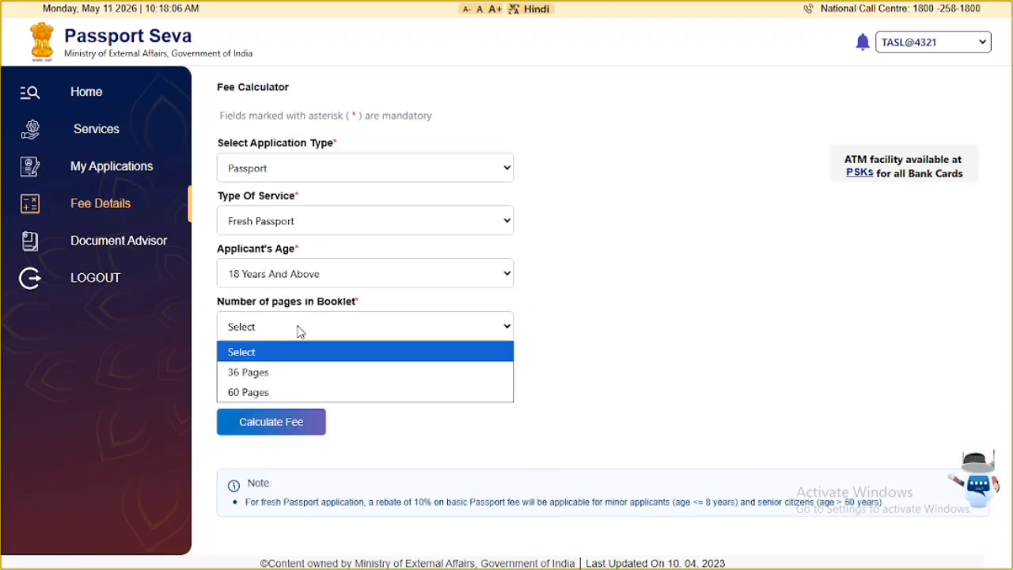
pyautogui.click(264, 382)
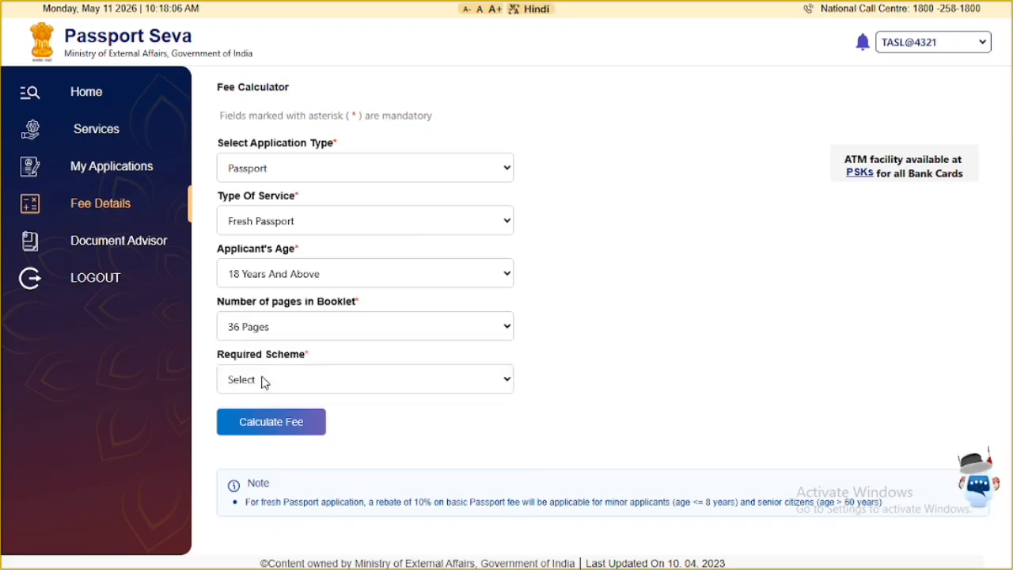
pyautogui.click(264, 381)
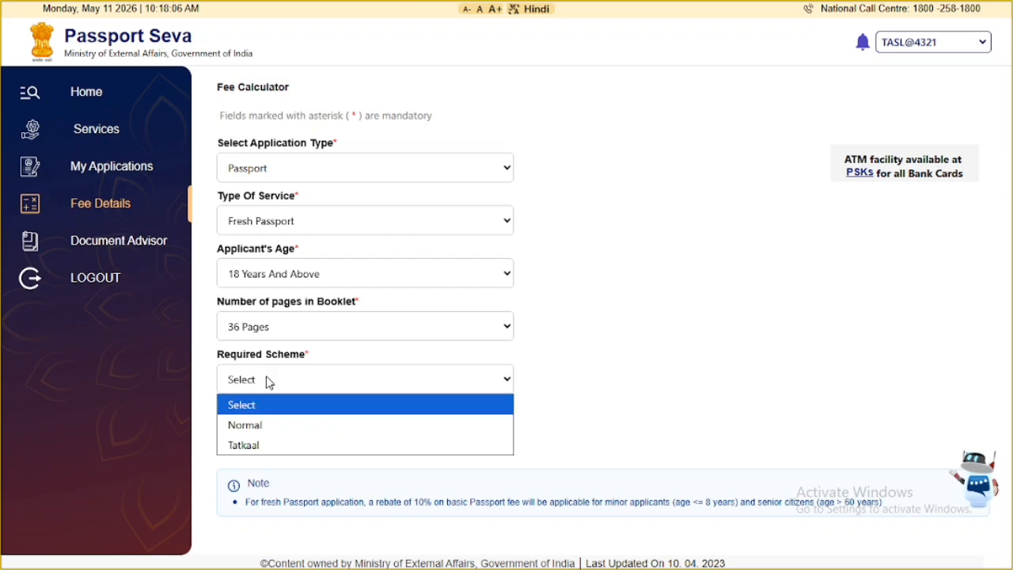
pyautogui.click(245, 425)
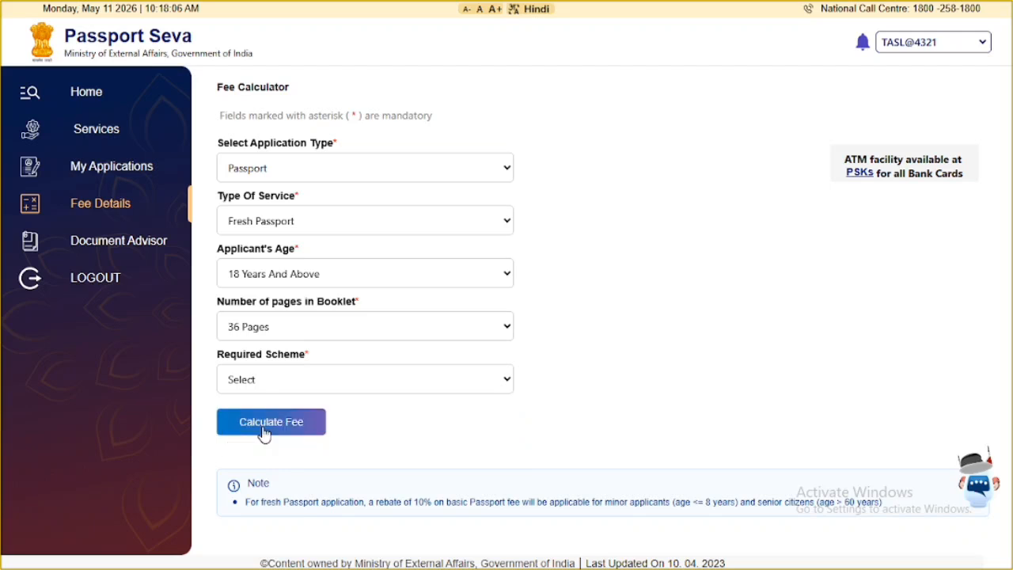
pyautogui.click(266, 429)
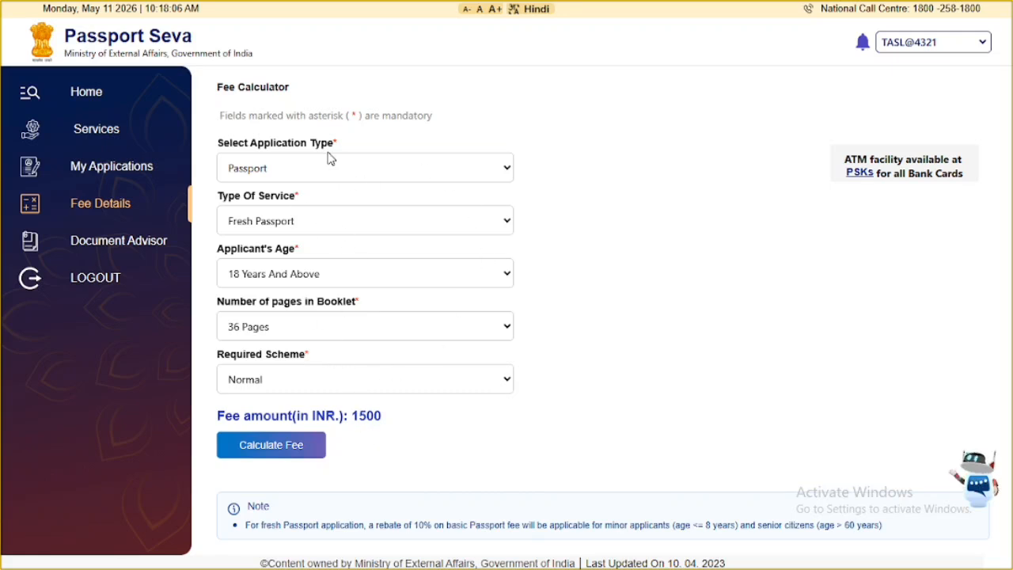
pyautogui.click(96, 129)
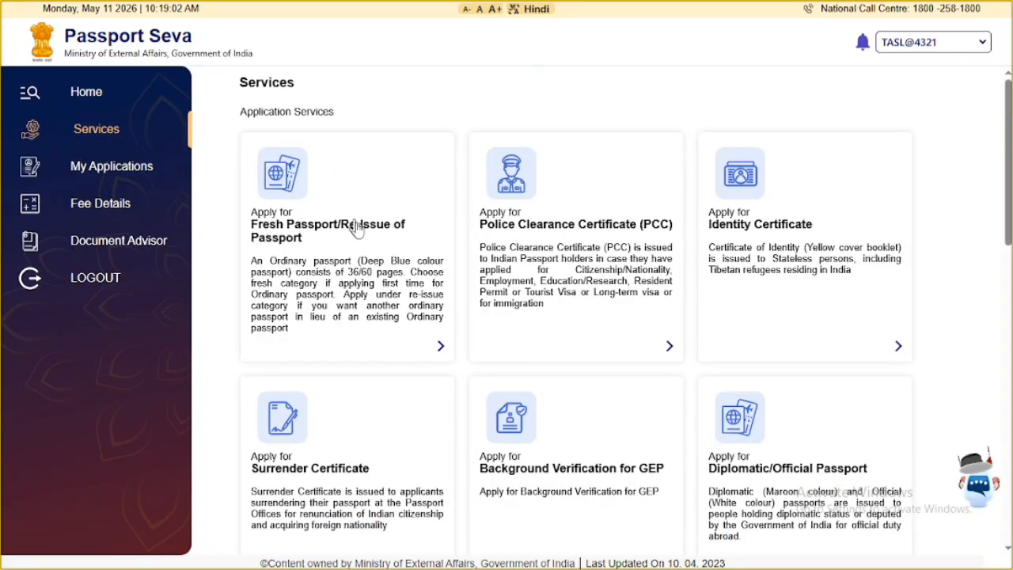
# - Start a Fresh Passport application at Bareilly office with a 36-page booklet and save the passport type
pyautogui.click(344, 250)
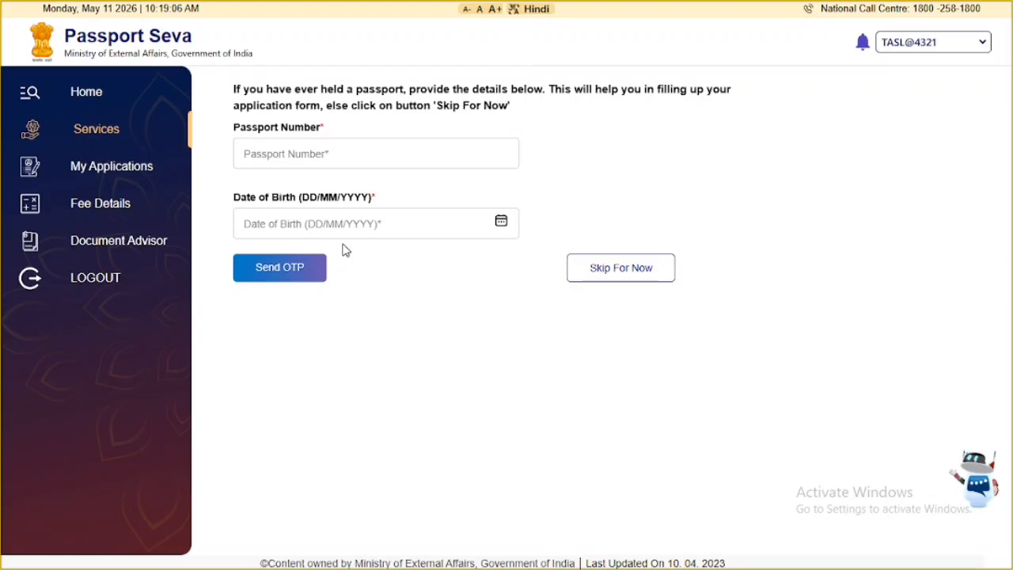
pyautogui.click(626, 277)
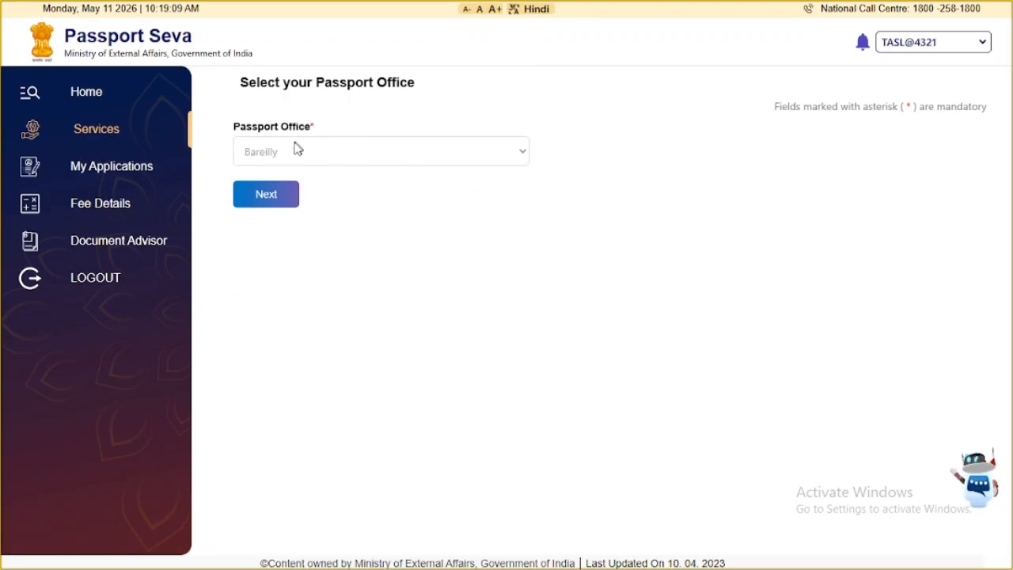
pyautogui.click(265, 202)
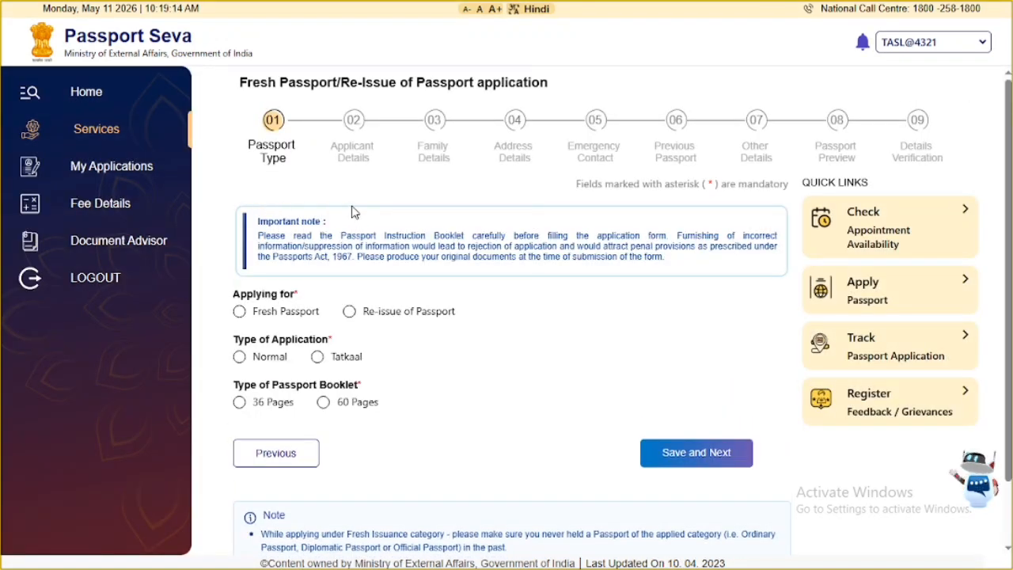
pyautogui.scroll(-1, 427, 228)
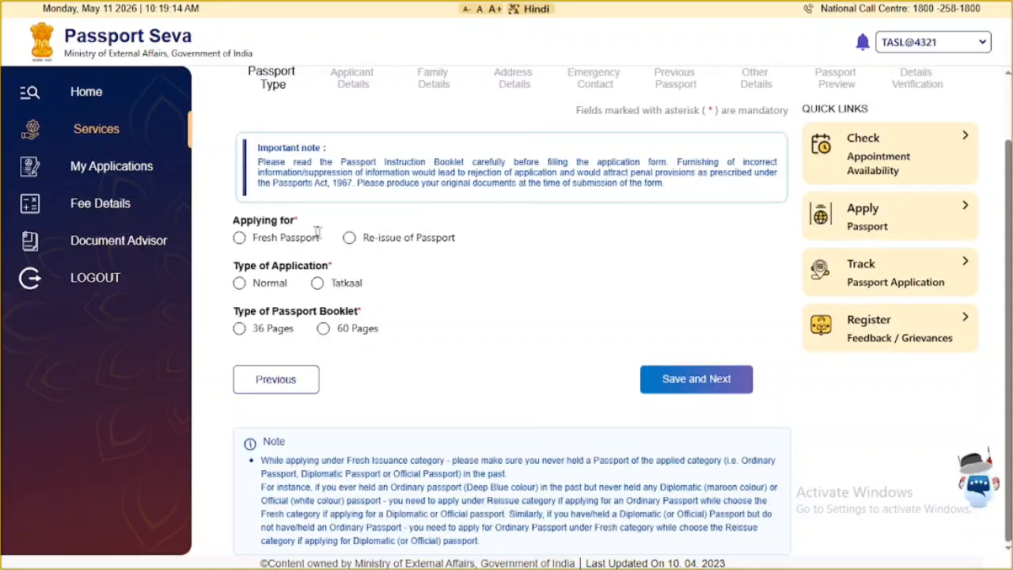
pyautogui.click(240, 238)
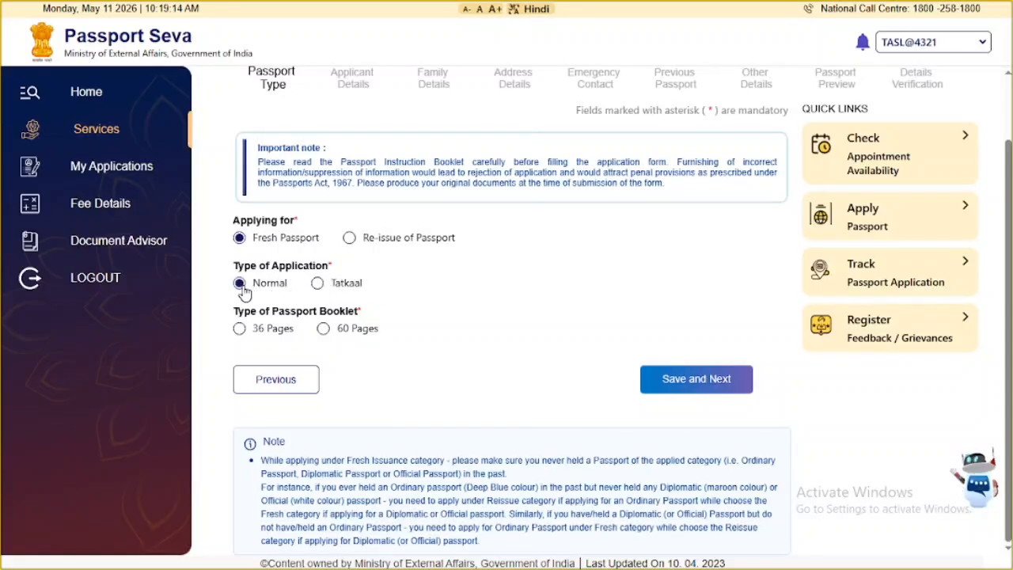
pyautogui.click(239, 328)
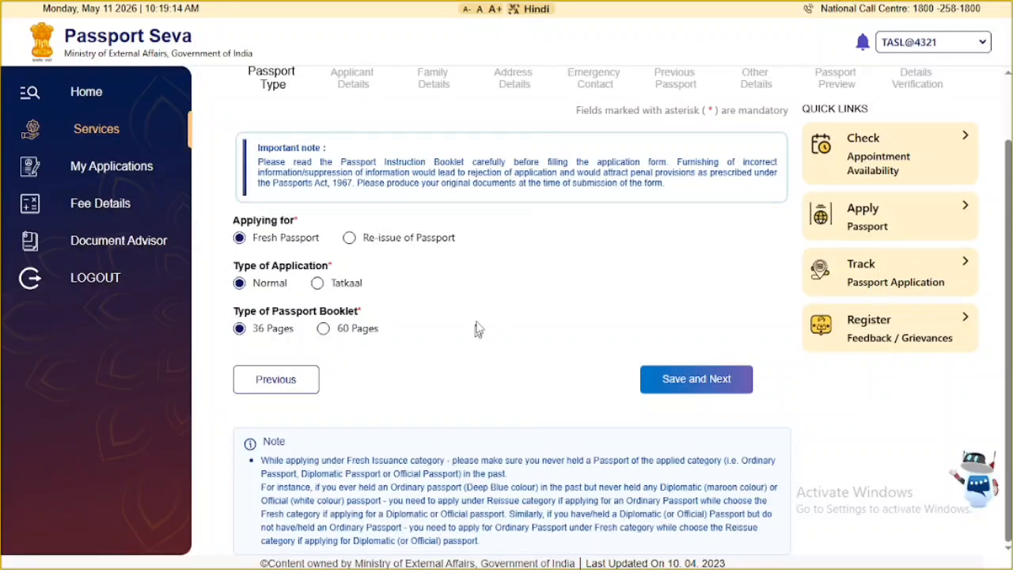
pyautogui.click(678, 378)
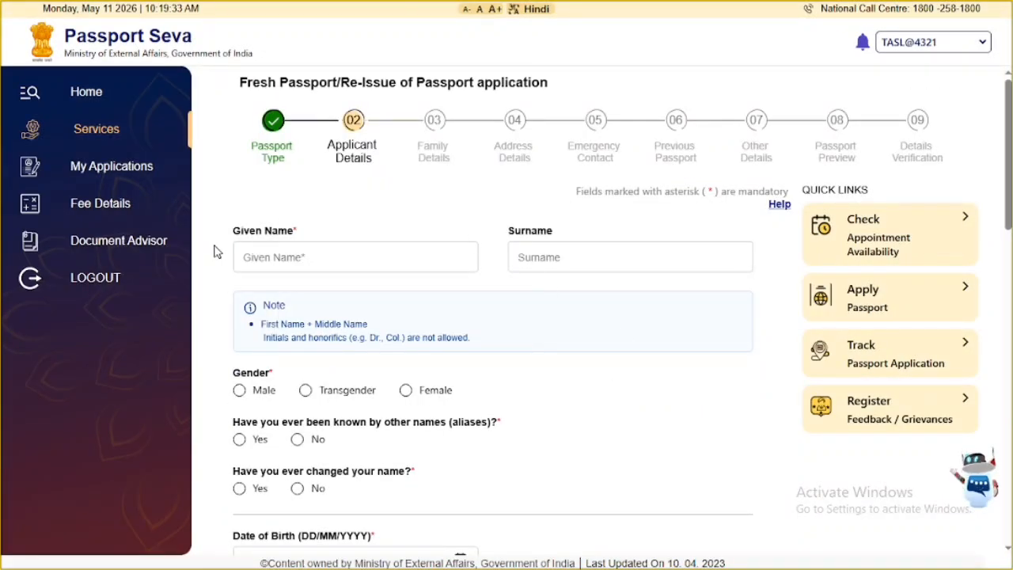
# - Enter the applicant's given name and surname, set gender Male, and answer No to aliases and name change
pyautogui.click(277, 257)
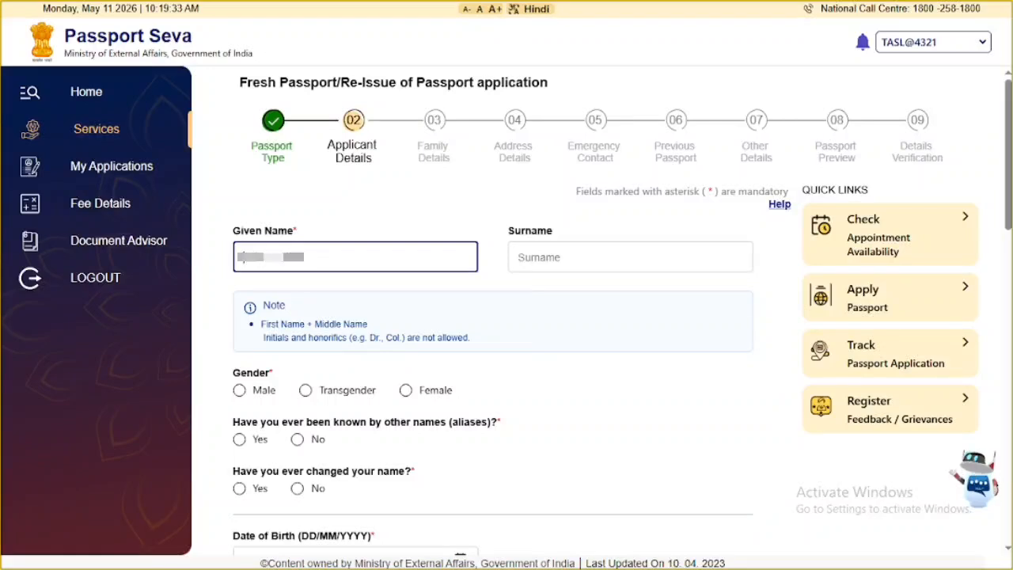
pyautogui.write('*******')
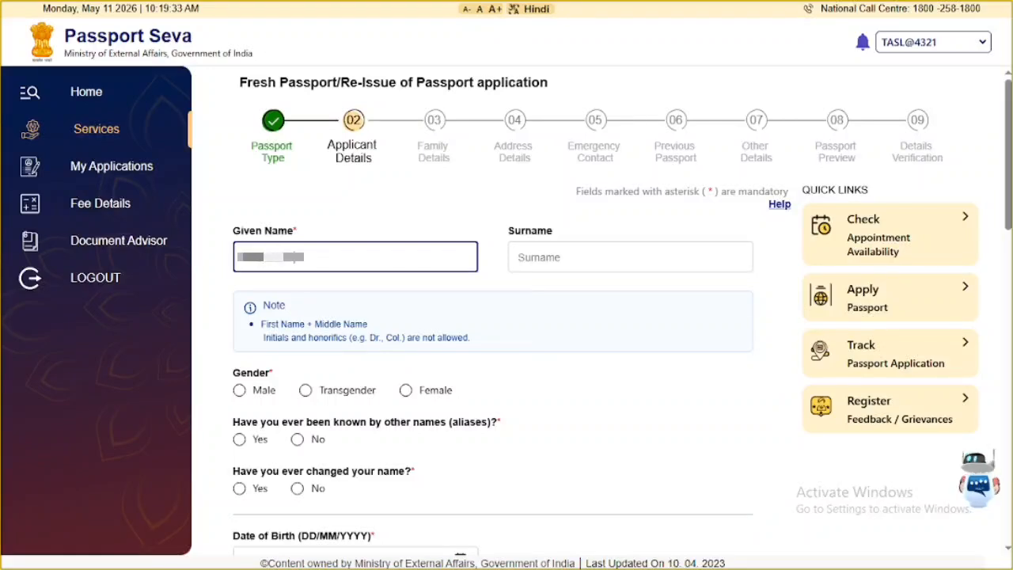
pyautogui.click(559, 251)
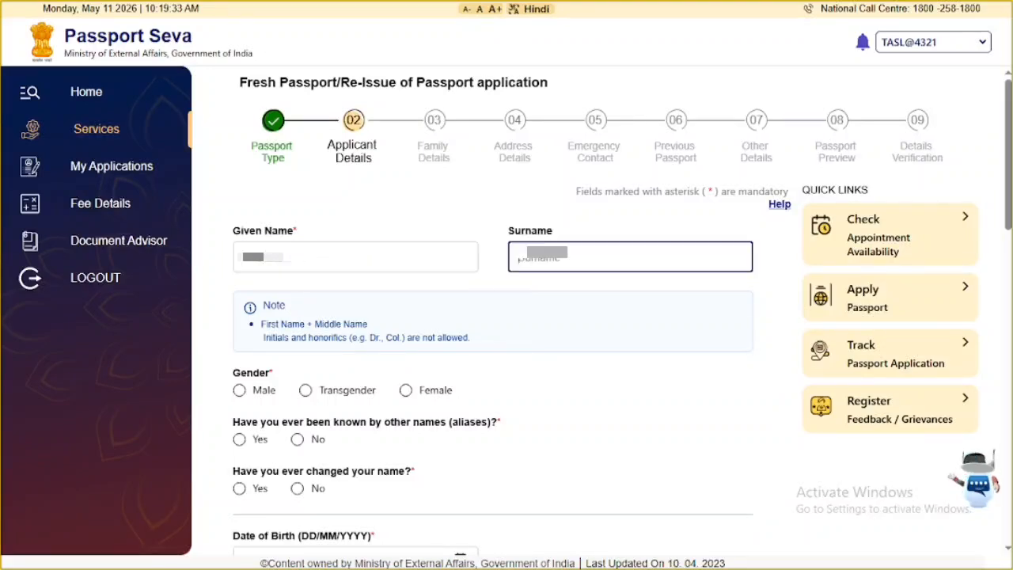
pyautogui.write('KHAN')
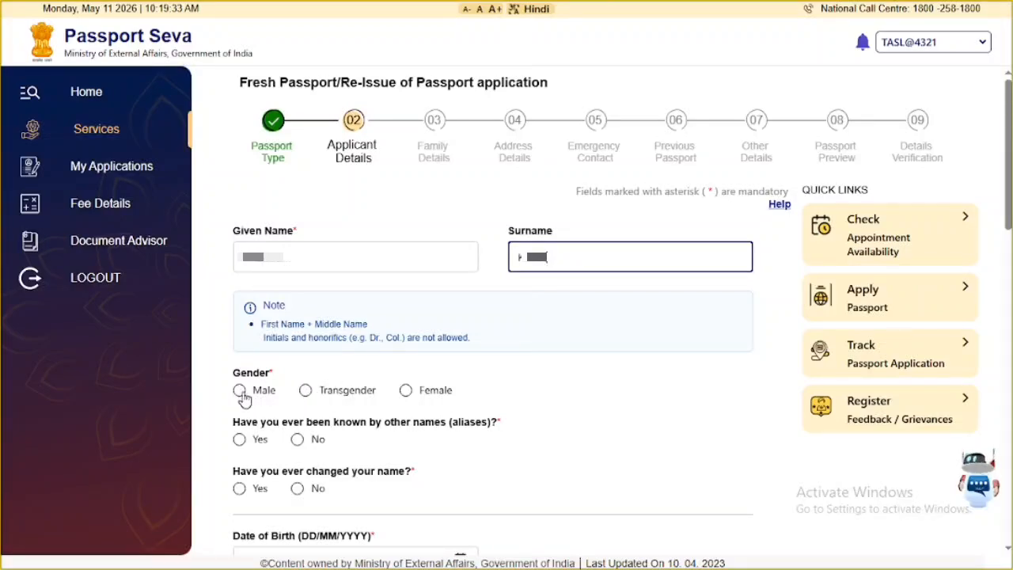
pyautogui.click(243, 395)
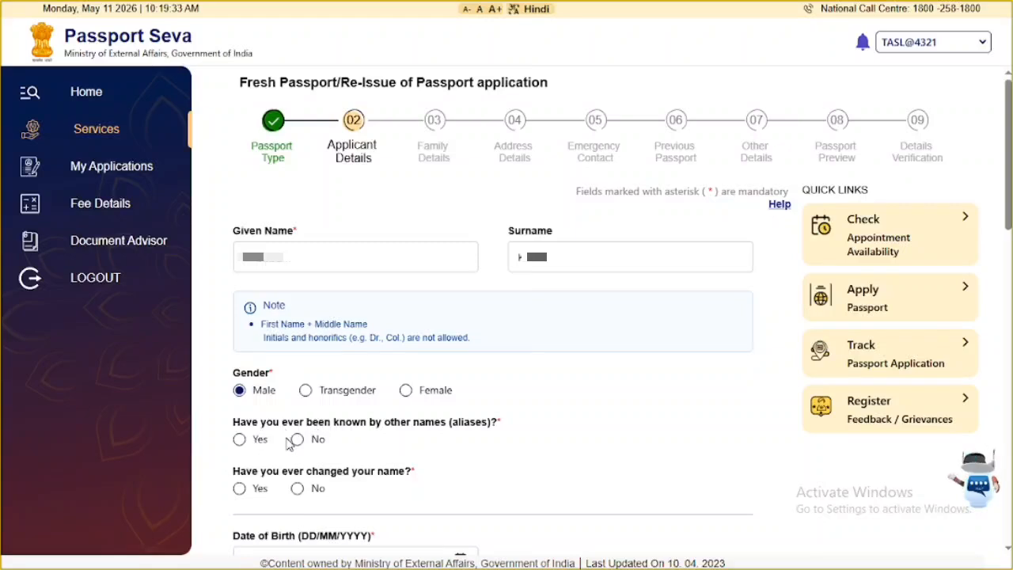
pyautogui.click(297, 440)
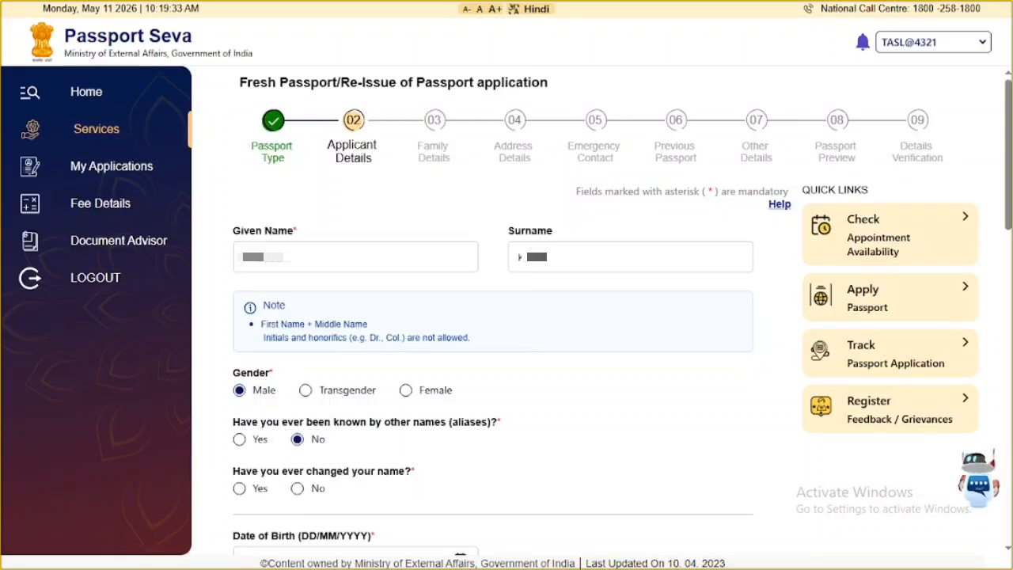
pyautogui.click(297, 488)
# - Clear the surname and given name fields
pyautogui.click(599, 257)
pyautogui.press('BackSpace')
pyautogui.press('BackSpace')
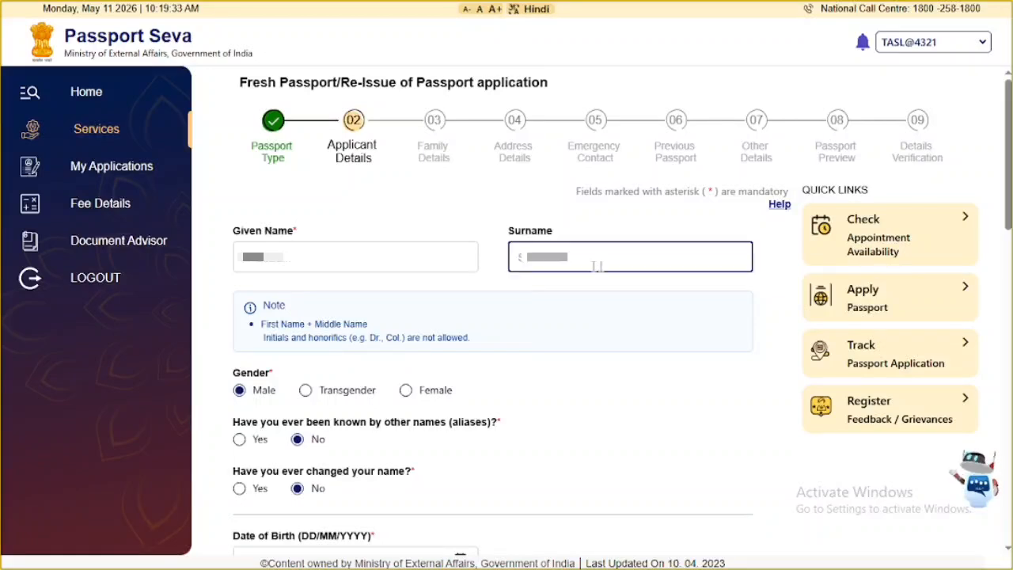
pyautogui.click(355, 261)
pyautogui.press('BackSpace')
pyautogui.press('BackSpace')
pyautogui.press('BackSpace')
pyautogui.press('BackSpace')
pyautogui.press('BackSpace')
pyautogui.press('BackSpace')
pyautogui.press('BackSpace')
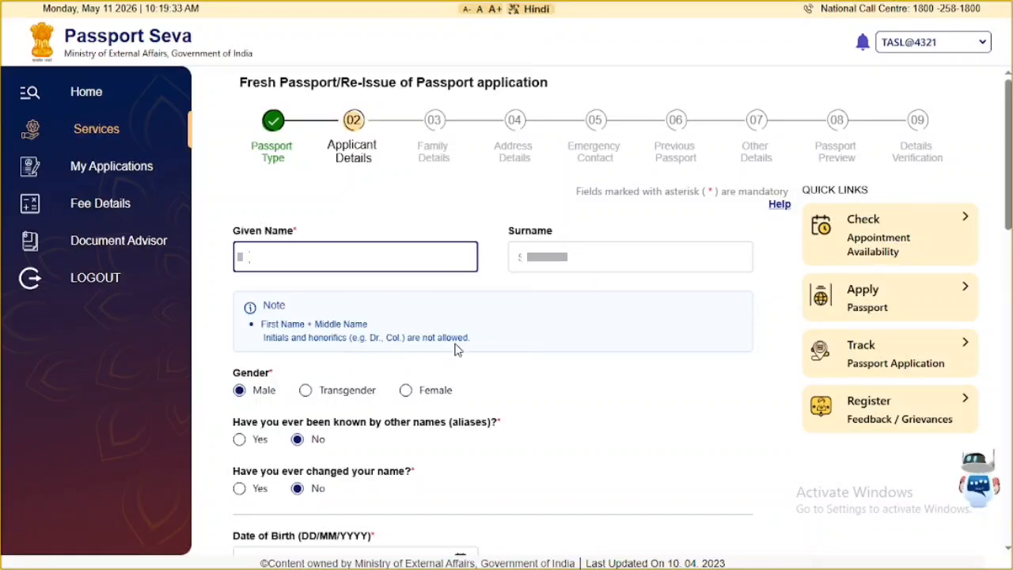
pyautogui.scroll(-4, 491, 347)
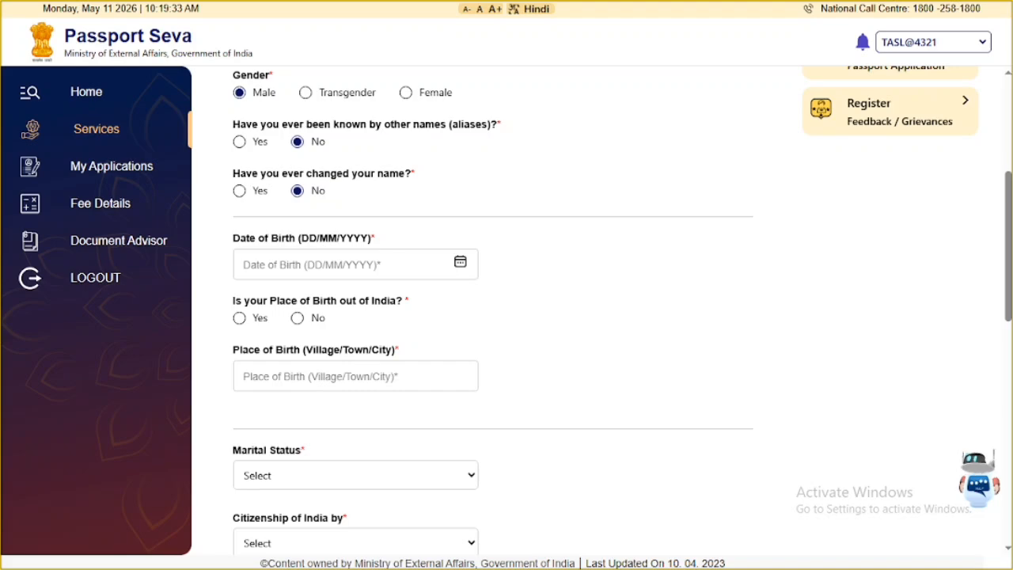
pyautogui.click(460, 264)
pyautogui.click(322, 303)
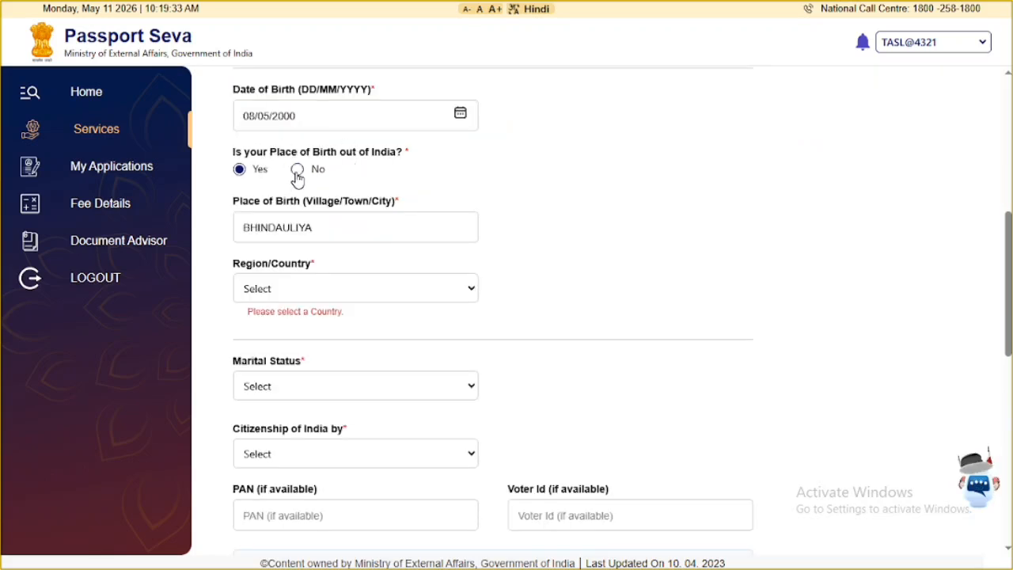
pyautogui.click(297, 169)
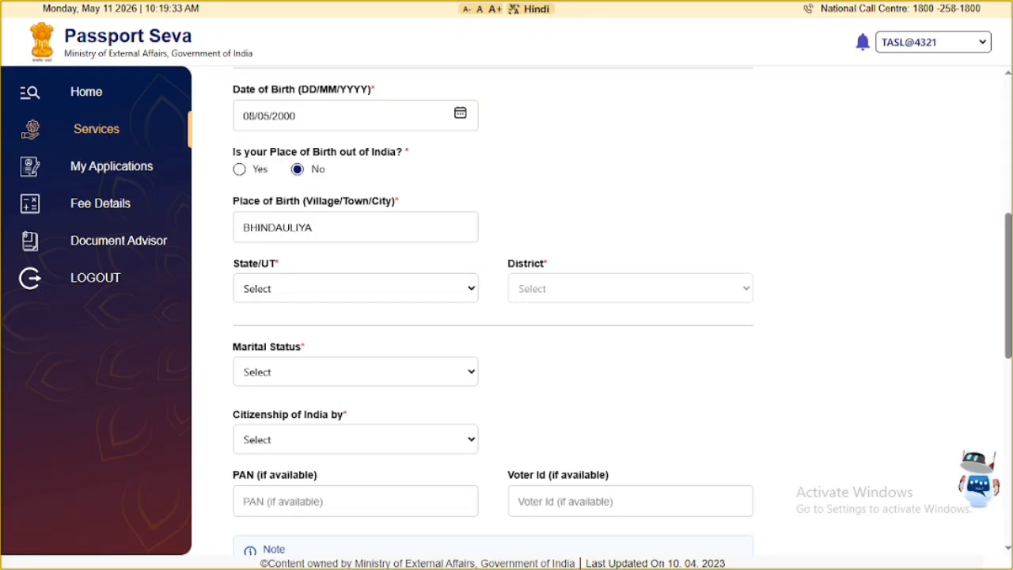
pyautogui.click(313, 227)
pyautogui.press('BackSpace')
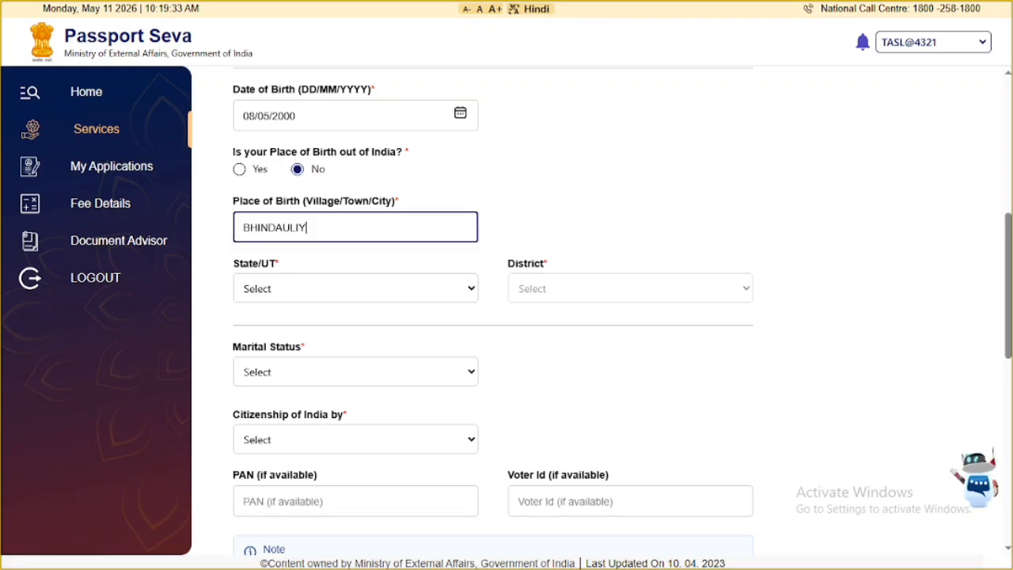
pyautogui.press('BackSpace')
pyautogui.press('BackSpace')
pyautogui.press('BackSpace')
pyautogui.press('BackSpace')
pyautogui.press('BackSpace')
pyautogui.press('BackSpace')
pyautogui.press('BackSpace')
pyautogui.press('BackSpace')
pyautogui.press('BackSpace')
pyautogui.press('BackSpace')
pyautogui.click(480, 194)
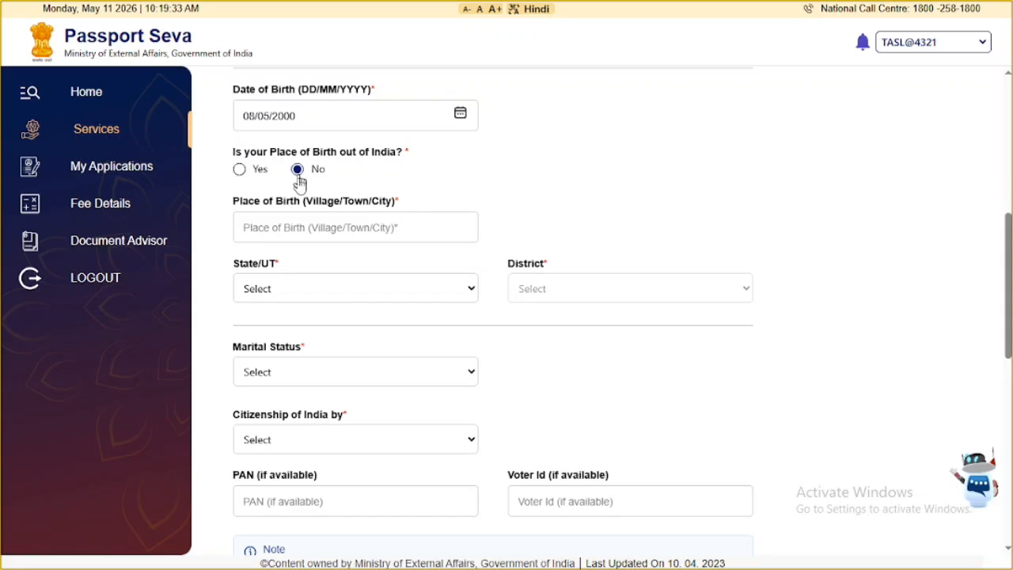
pyautogui.click(319, 237)
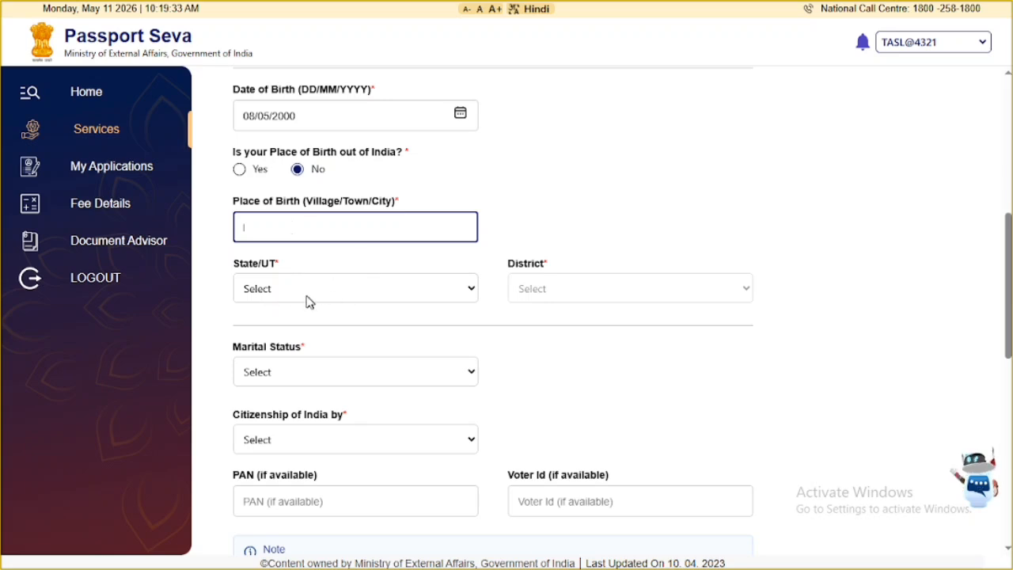
# - Select Uttar Pradesh as state and Bareilly as district of birth
pyautogui.click(344, 303)
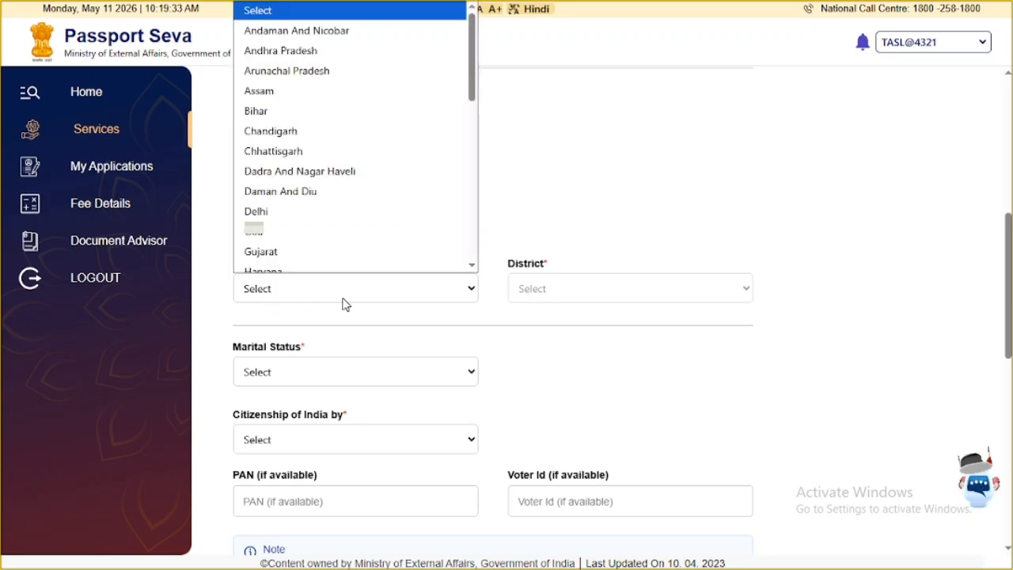
pyautogui.scroll(-5, 309, 206)
pyautogui.click(307, 223)
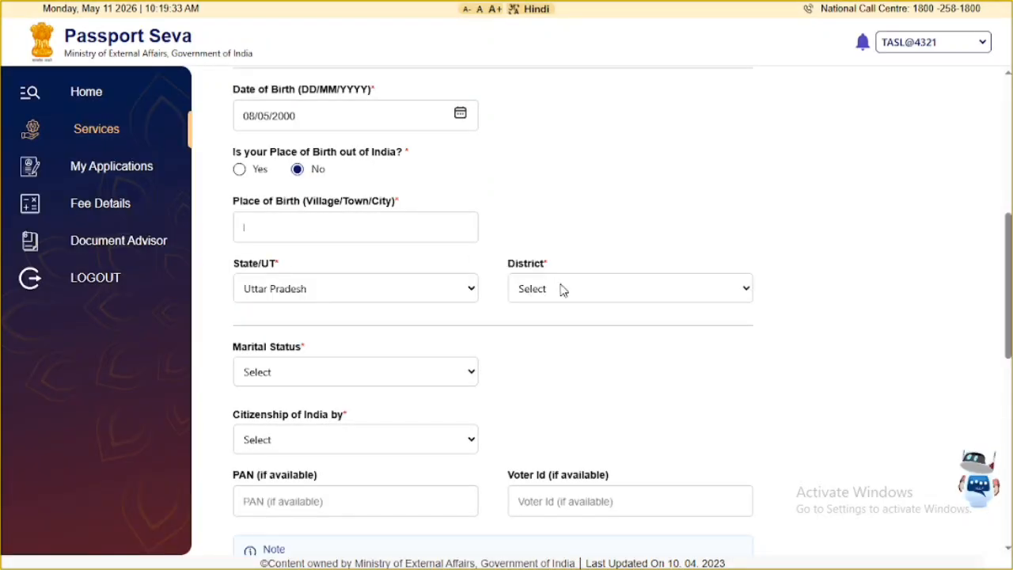
pyautogui.click(561, 290)
pyautogui.scroll(-5, 564, 175)
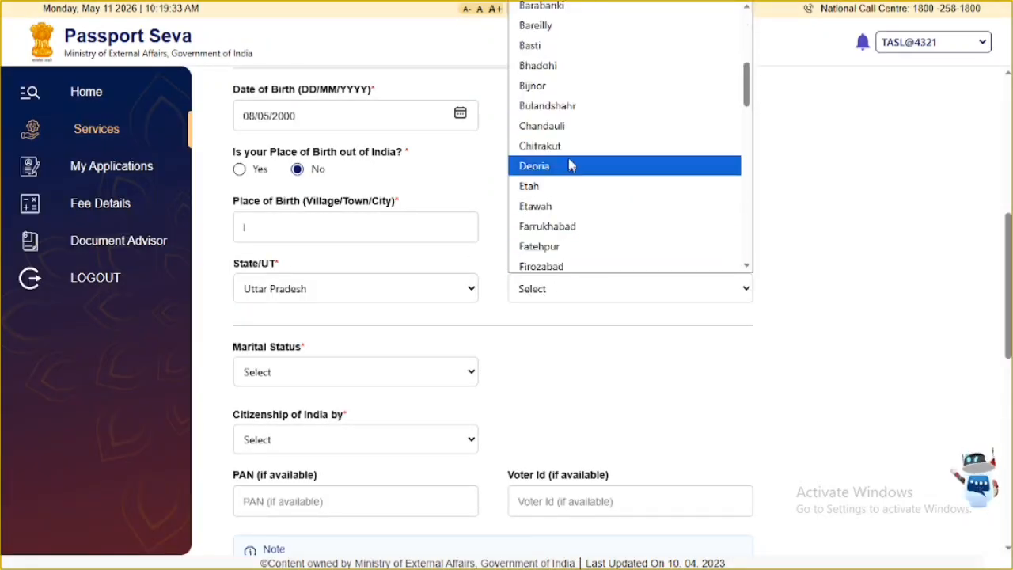
pyautogui.click(527, 25)
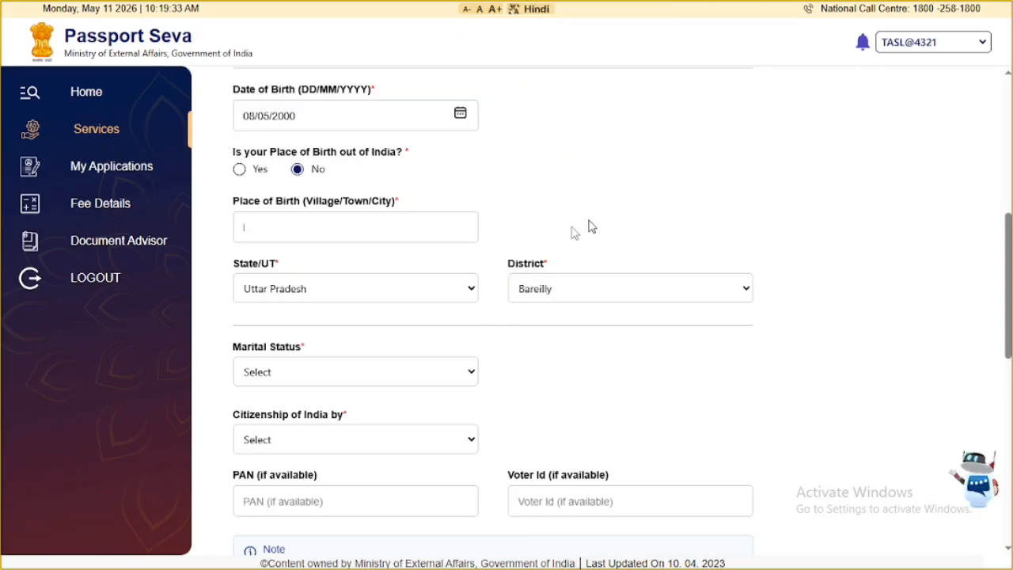
# - Set marital status Single and citizenship by Birth, leaving PAN and Voter Id blank
pyautogui.click(275, 375)
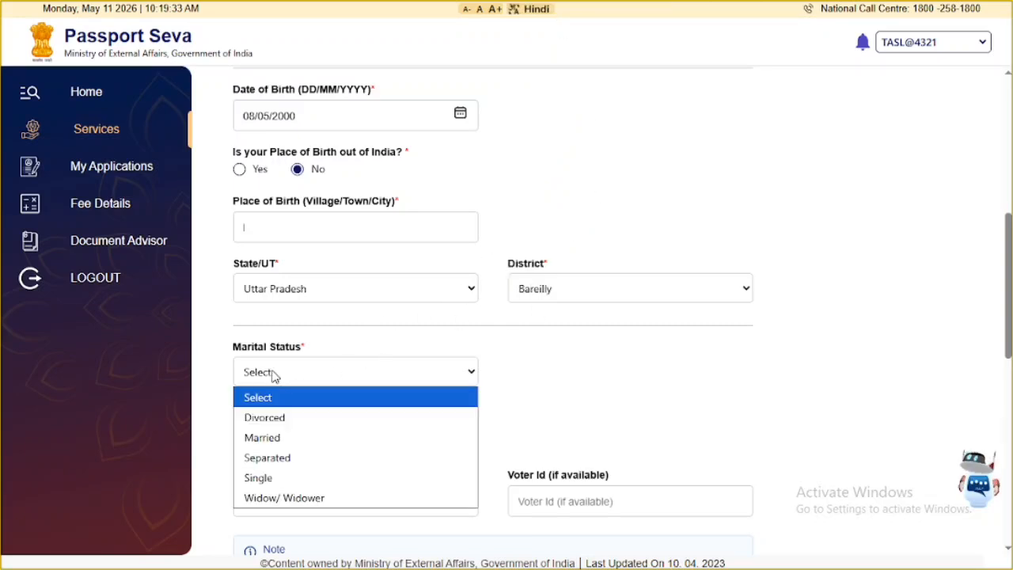
pyautogui.click(266, 482)
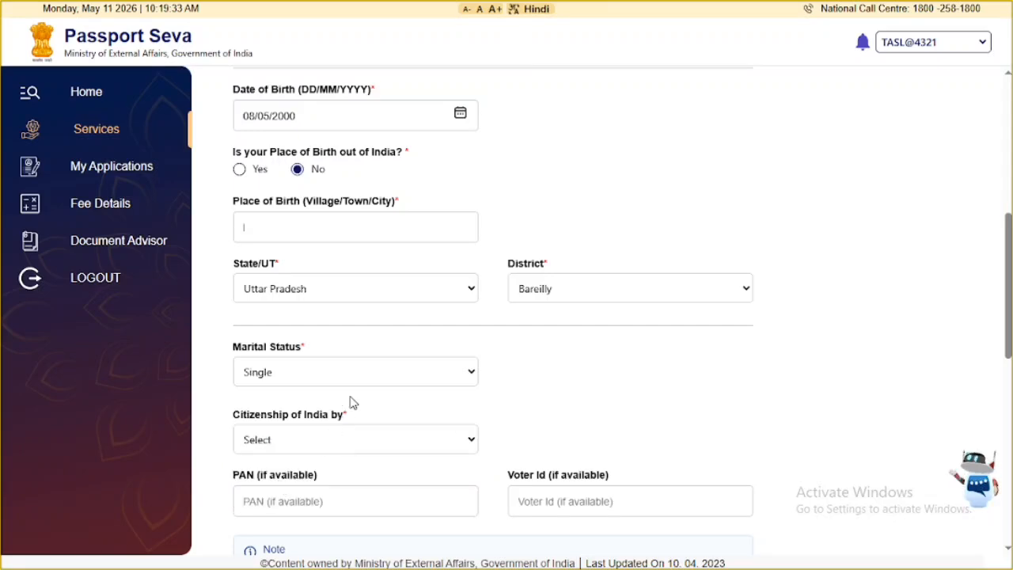
pyautogui.click(295, 440)
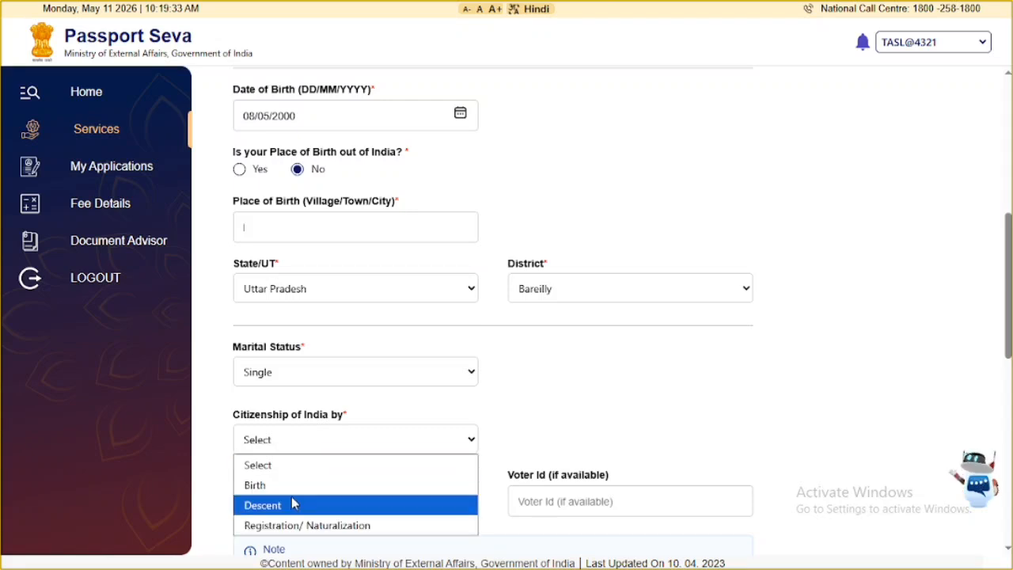
pyautogui.click(273, 485)
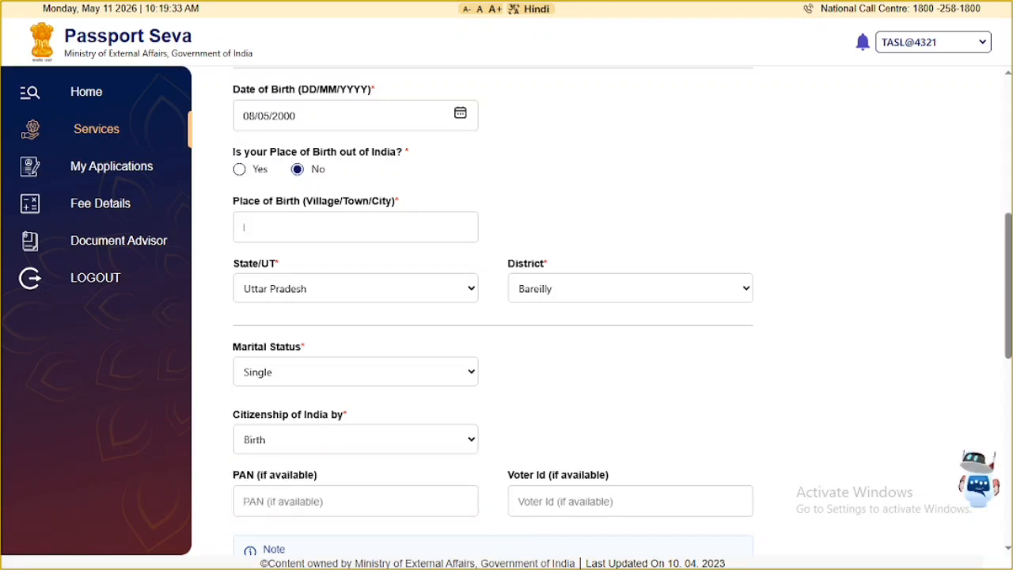
pyautogui.click(276, 500)
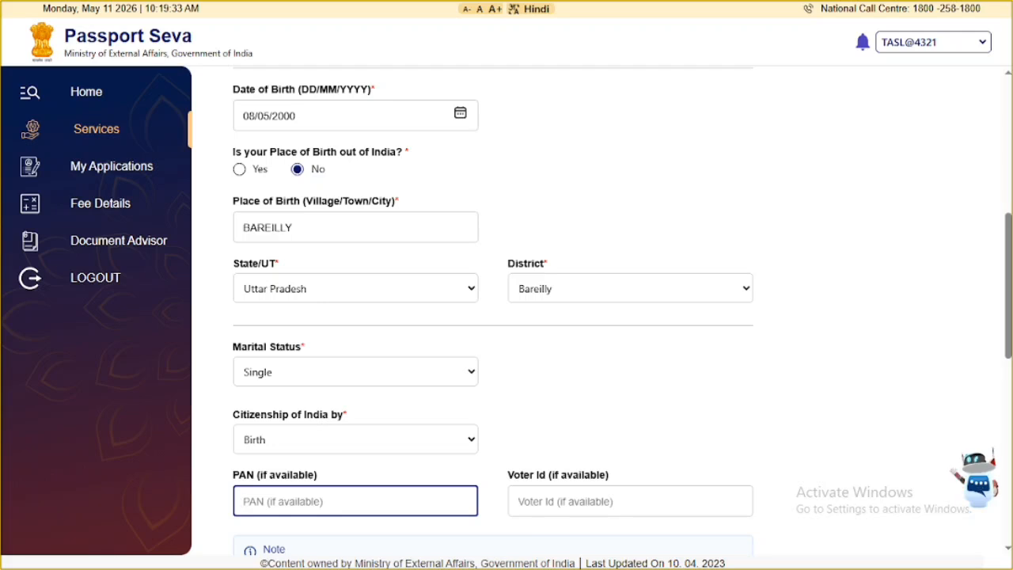
pyautogui.click(630, 501)
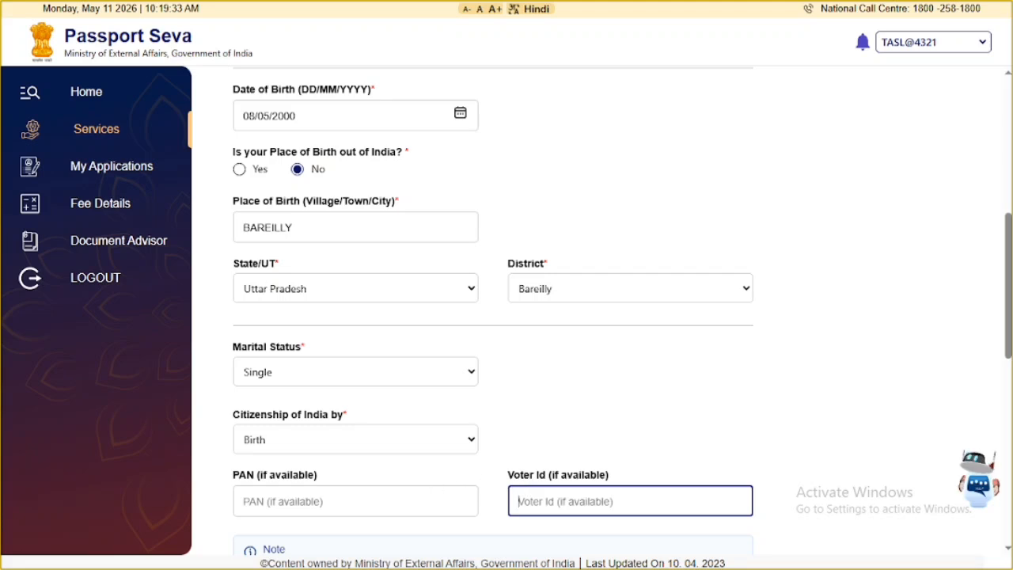
pyautogui.click(577, 414)
pyautogui.scroll(-2, 518, 344)
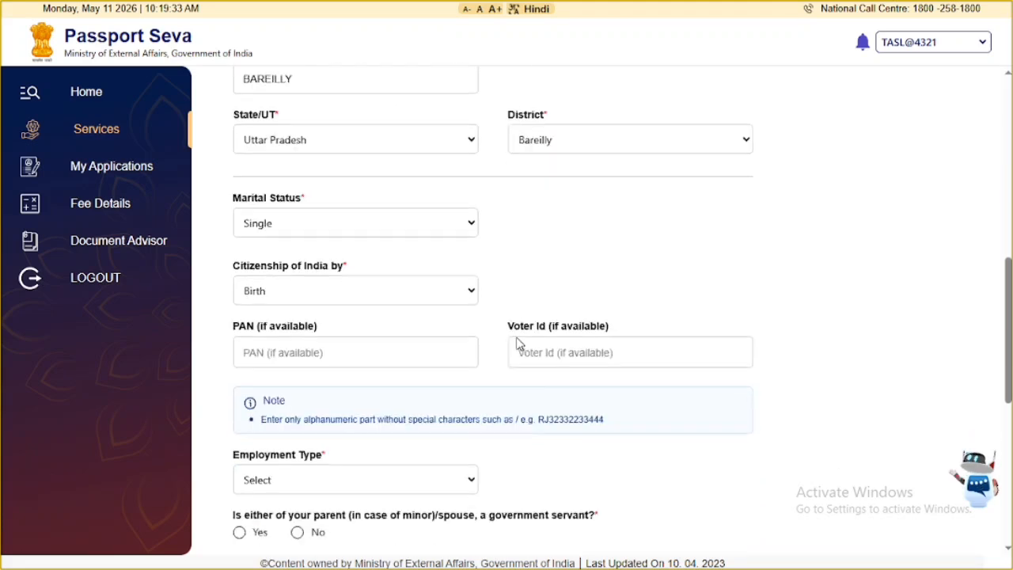
pyautogui.scroll(-1, 518, 344)
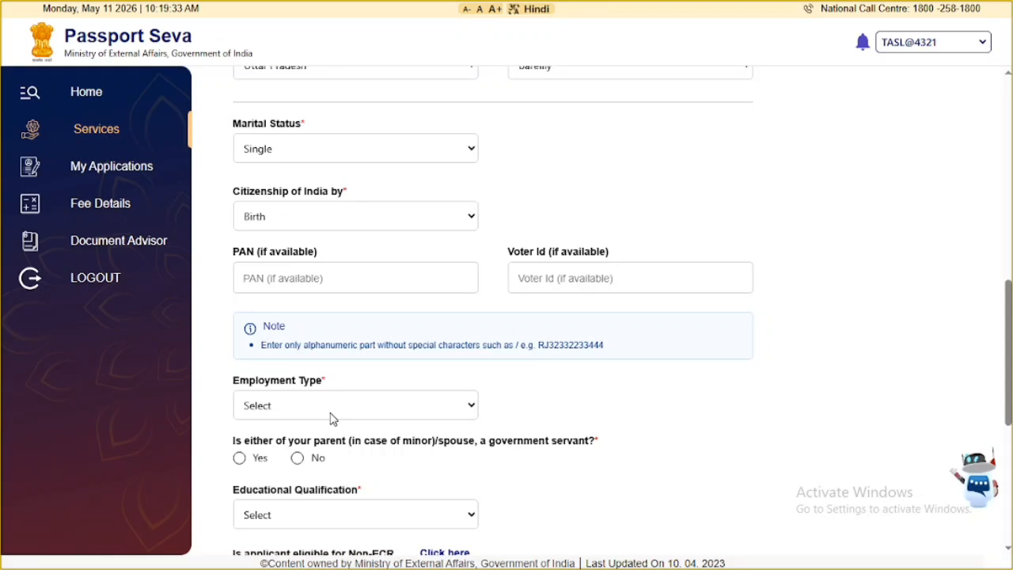
# - Choose Self Employed as employment type and No for the government-servant parent/spouse question
pyautogui.click(332, 416)
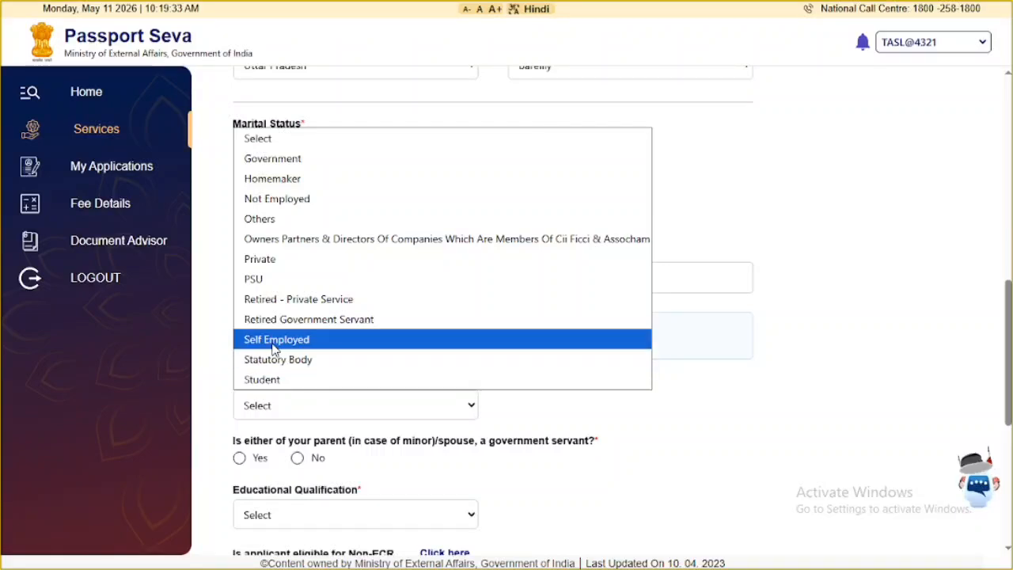
pyautogui.click(273, 346)
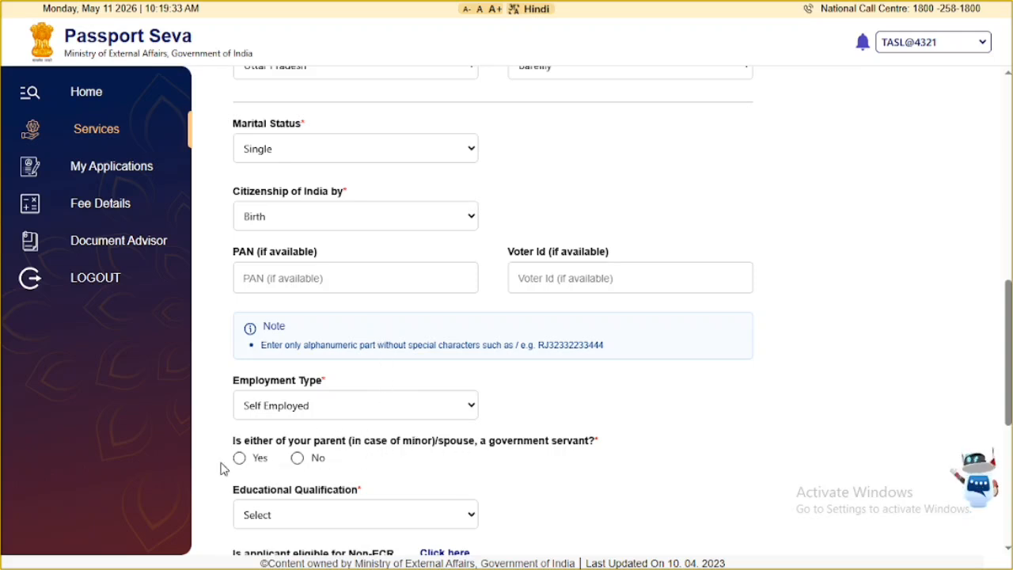
pyautogui.click(296, 459)
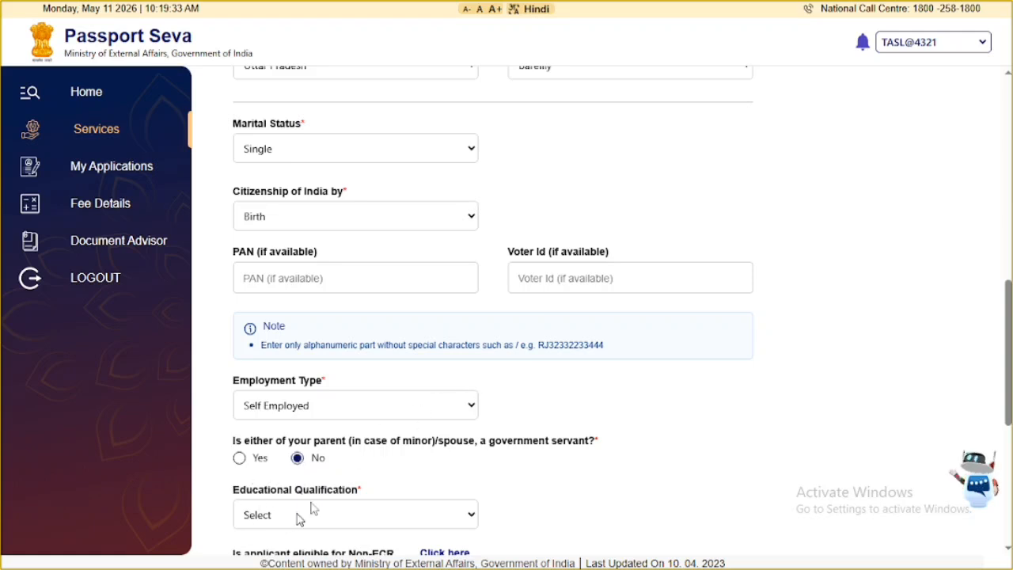
pyautogui.scroll(-3, 436, 388)
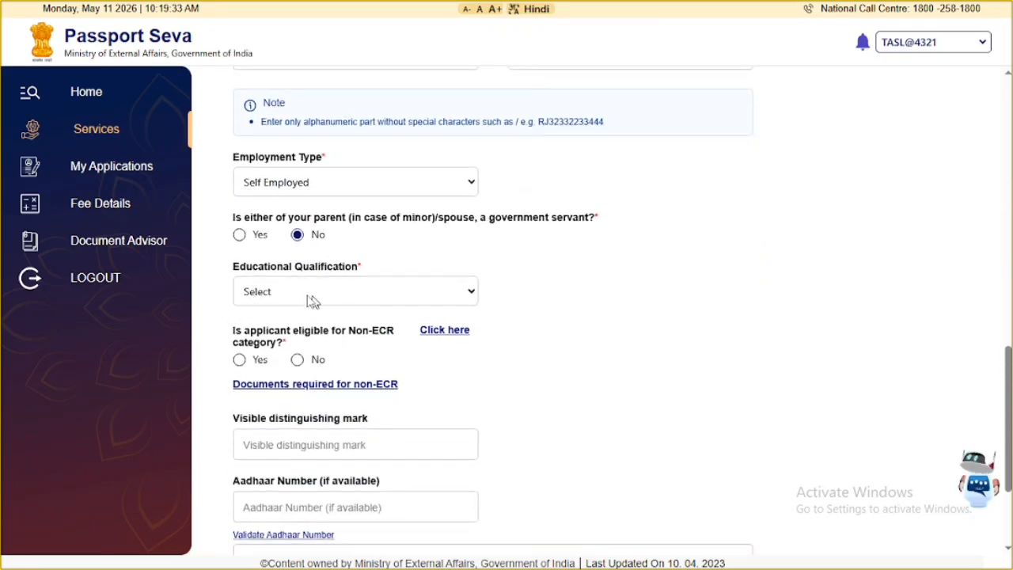
pyautogui.scroll(-1, 423, 291)
pyautogui.scroll(-2, 428, 293)
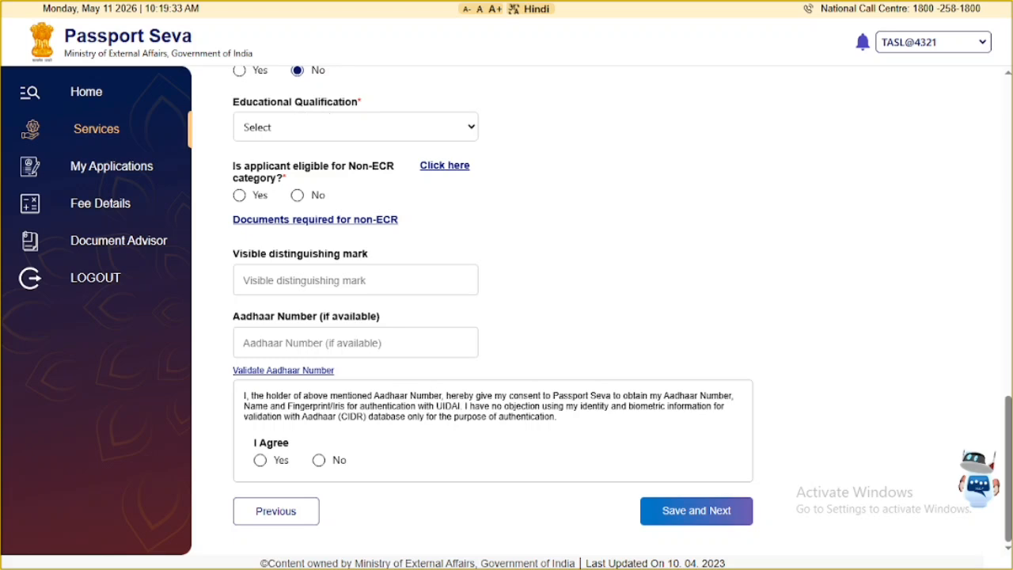
# - Pick 10th Pass And Above, enter the Aadhaar number, give consent, and save applicant details
pyautogui.click(303, 134)
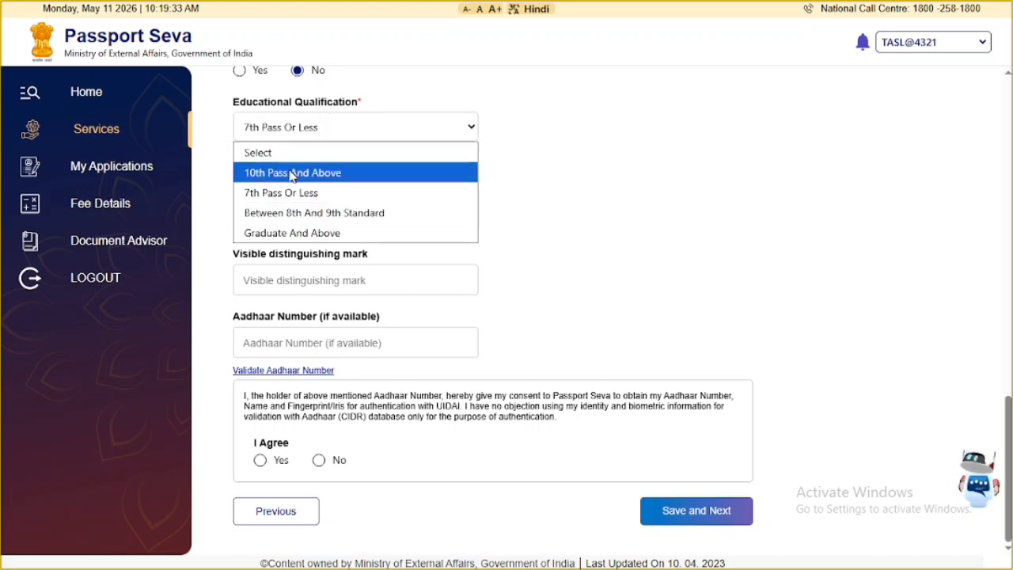
pyautogui.click(293, 173)
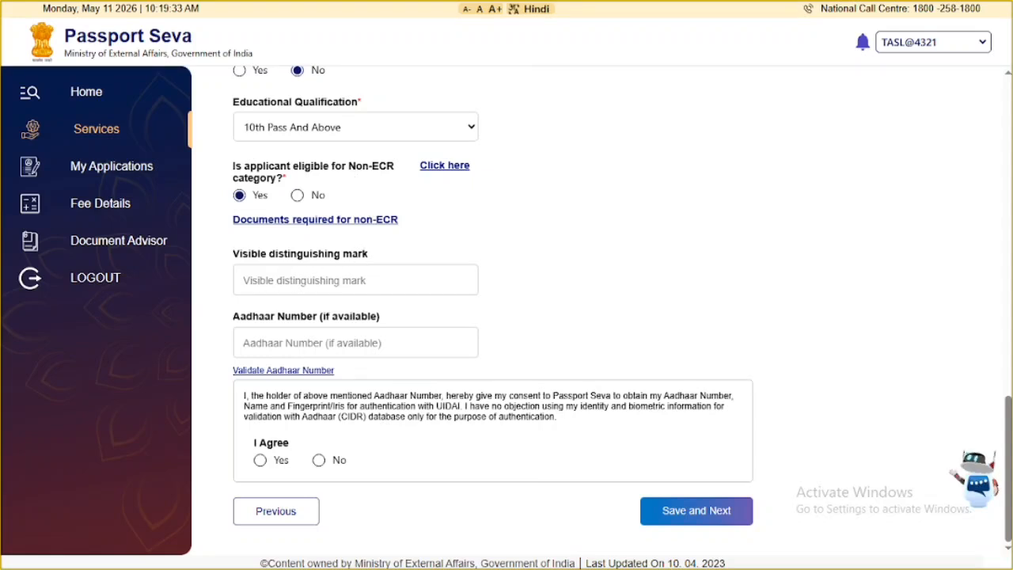
pyautogui.click(298, 340)
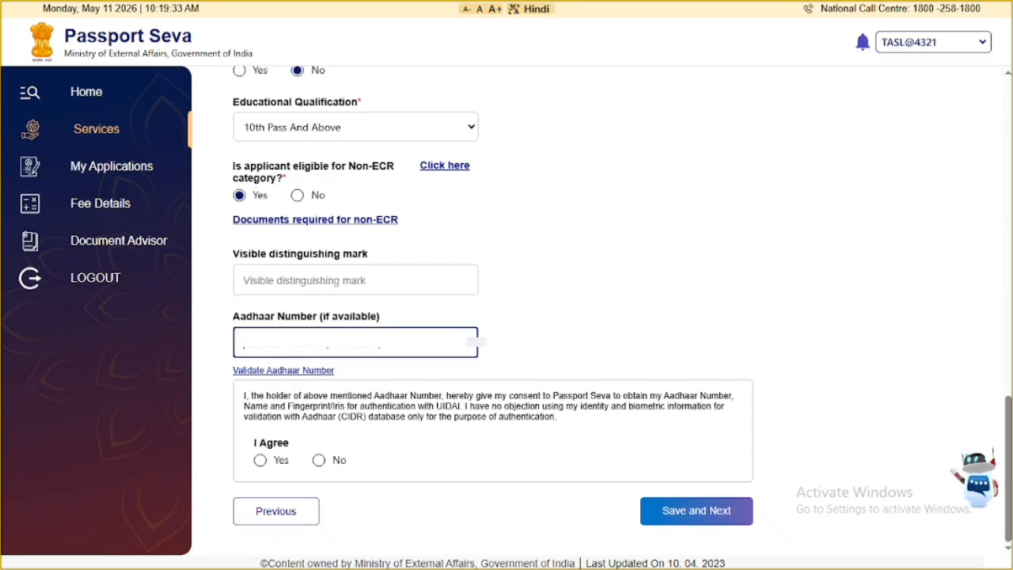
pyautogui.click(260, 460)
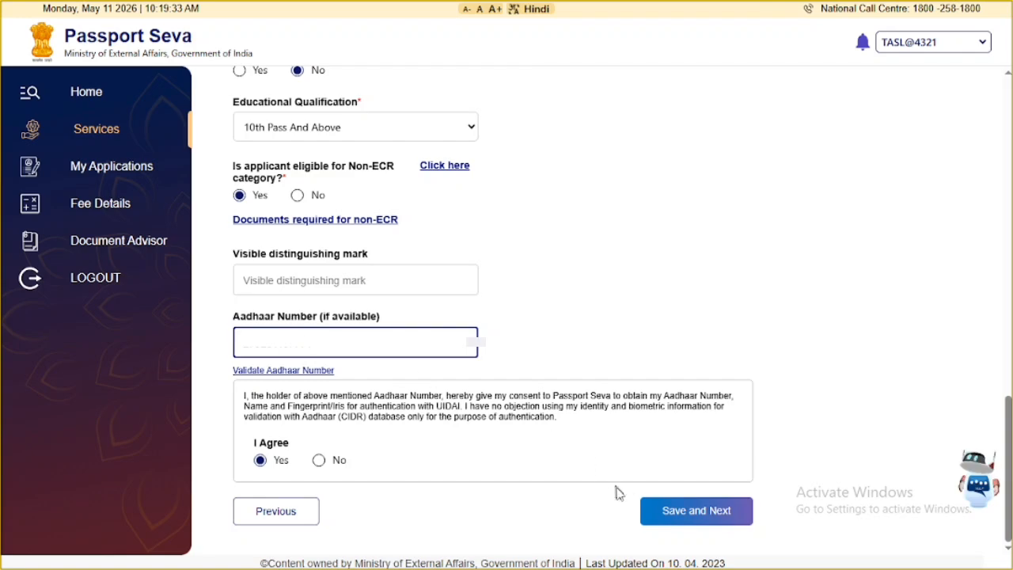
pyautogui.click(707, 515)
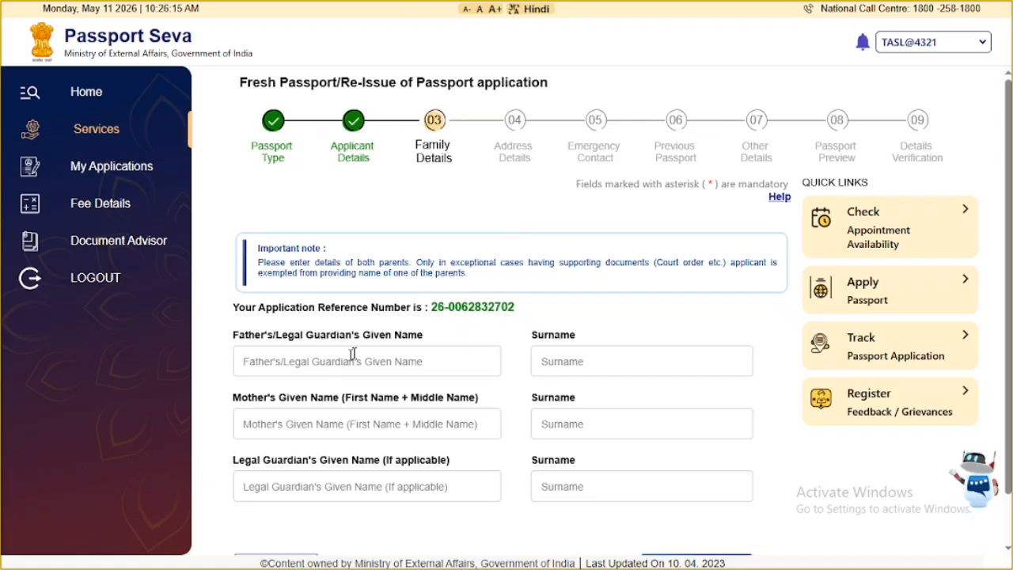
# - Enter the father's given name with an empty surname and save the Family Details step
pyautogui.scroll(-1, 438, 341)
pyautogui.scroll(-1, 437, 342)
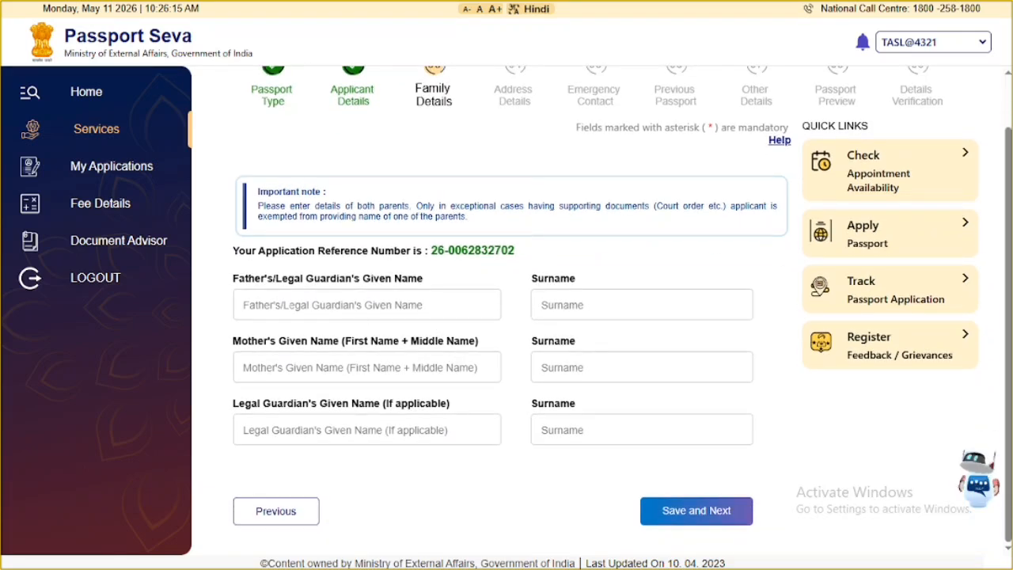
pyautogui.click(301, 307)
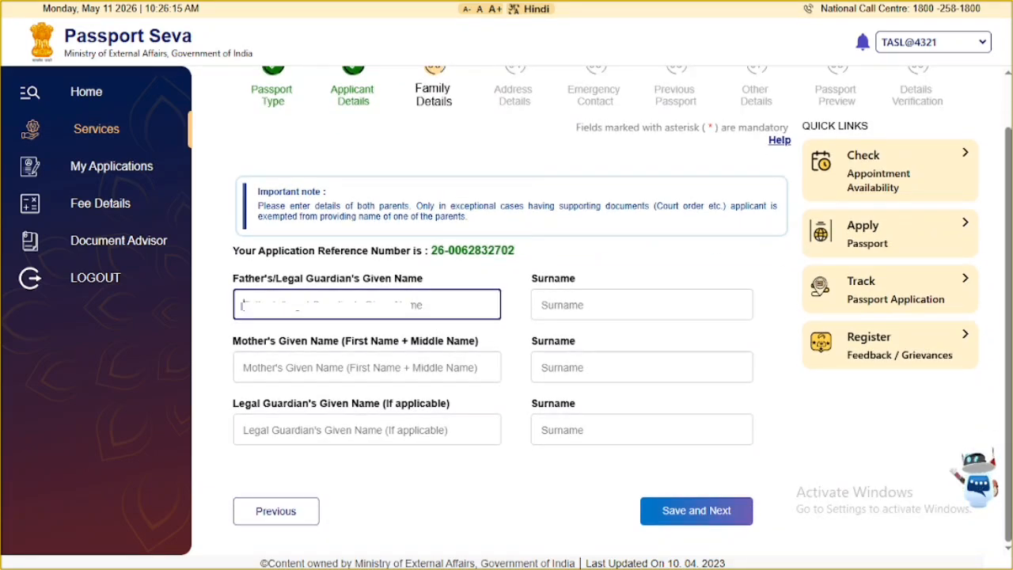
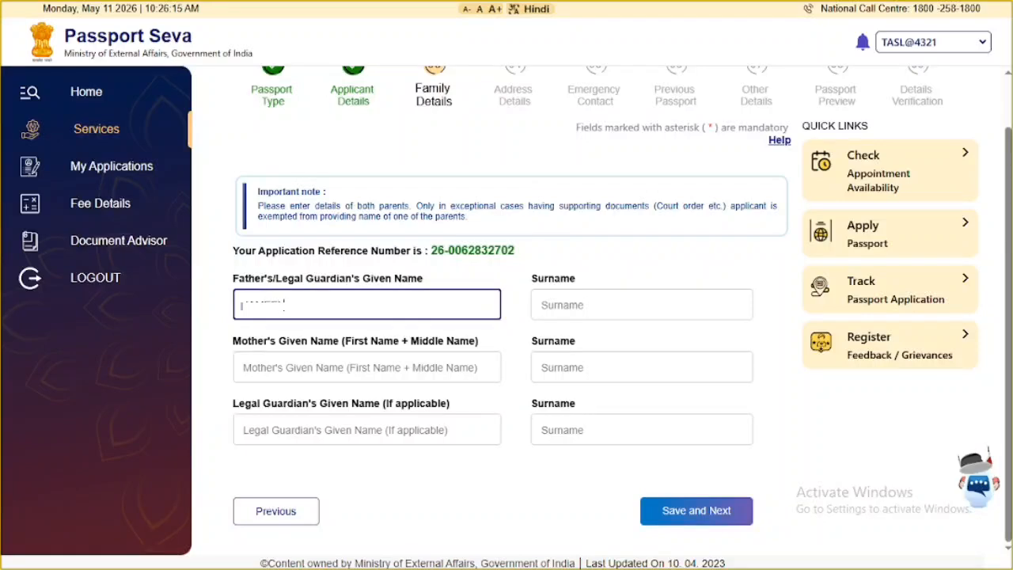
pyautogui.click(564, 305)
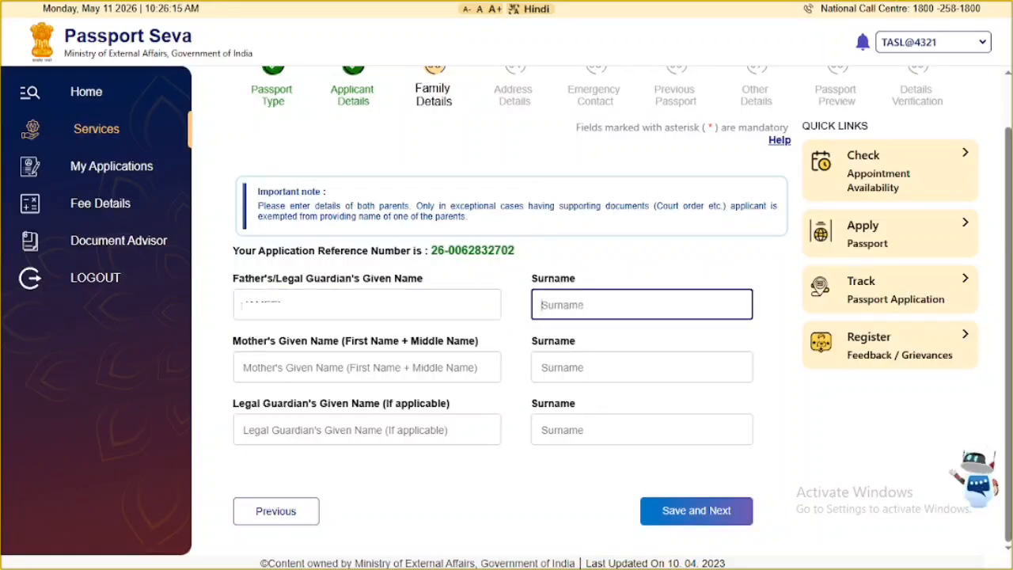
pyautogui.write('KHAN')
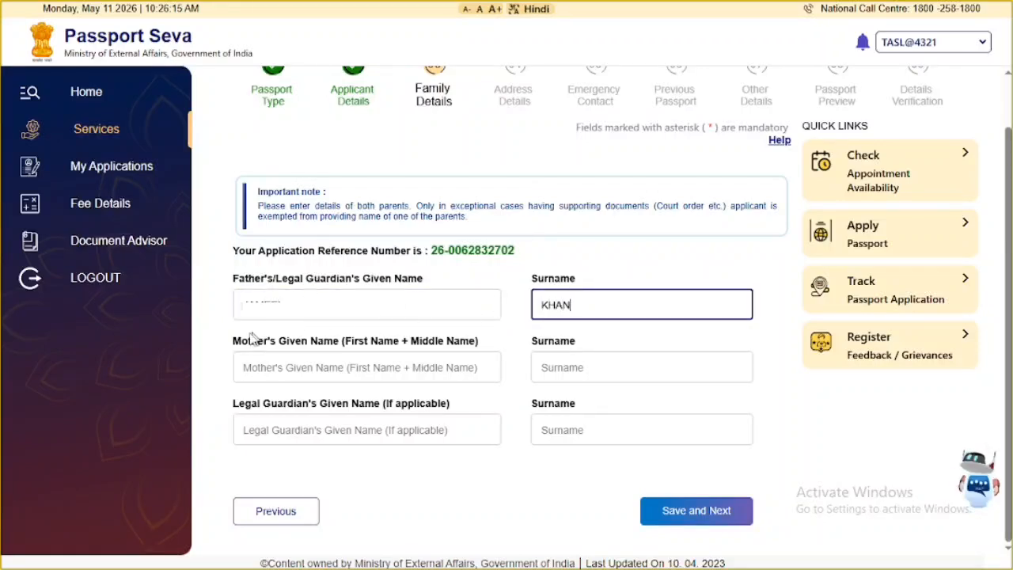
pyautogui.press('BackSpace')
pyautogui.press('BackSpace')
pyautogui.press('BackSpace')
pyautogui.press('BackSpace')
pyautogui.click(308, 368)
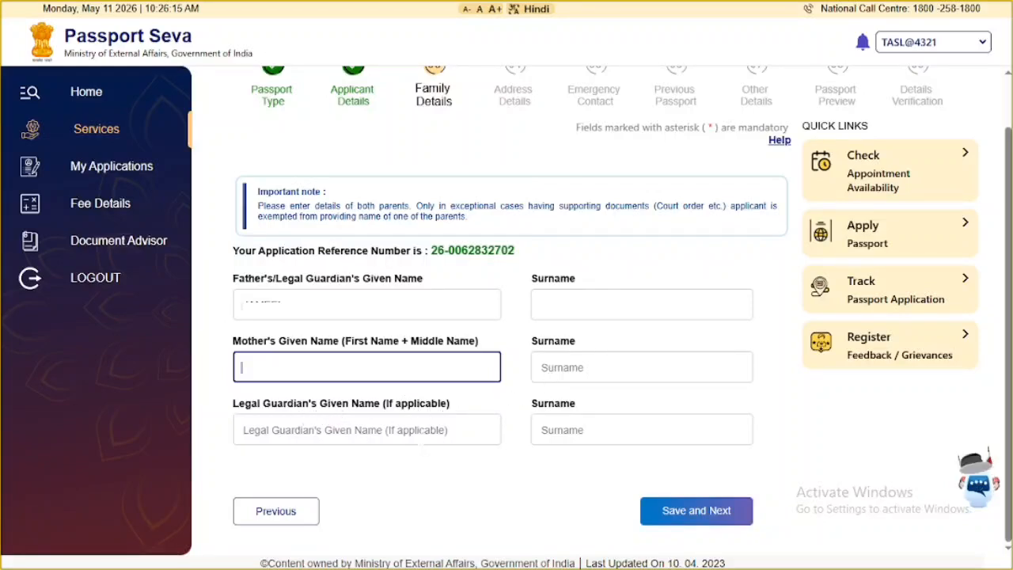
pyautogui.click(715, 511)
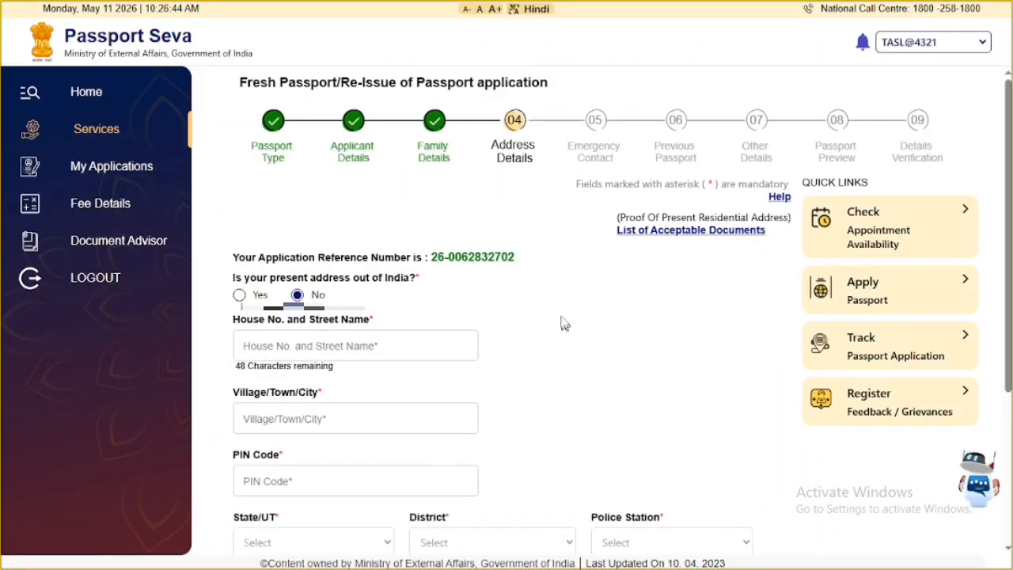
# - Fill in the house number and street, town BAREILLY, and the six-digit PIN code
pyautogui.scroll(-3, 538, 257)
pyautogui.scroll(1, 538, 257)
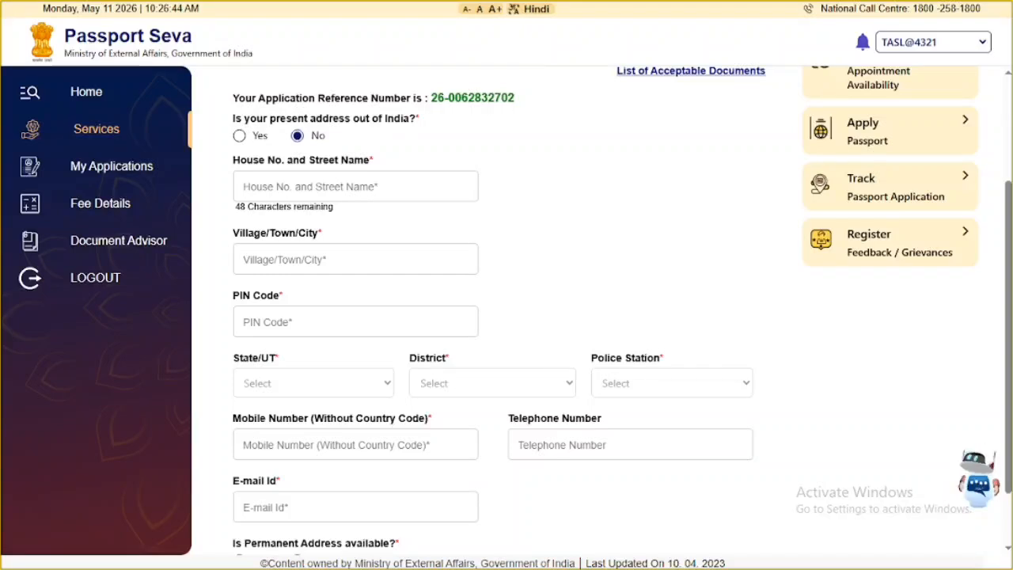
pyautogui.click(355, 186)
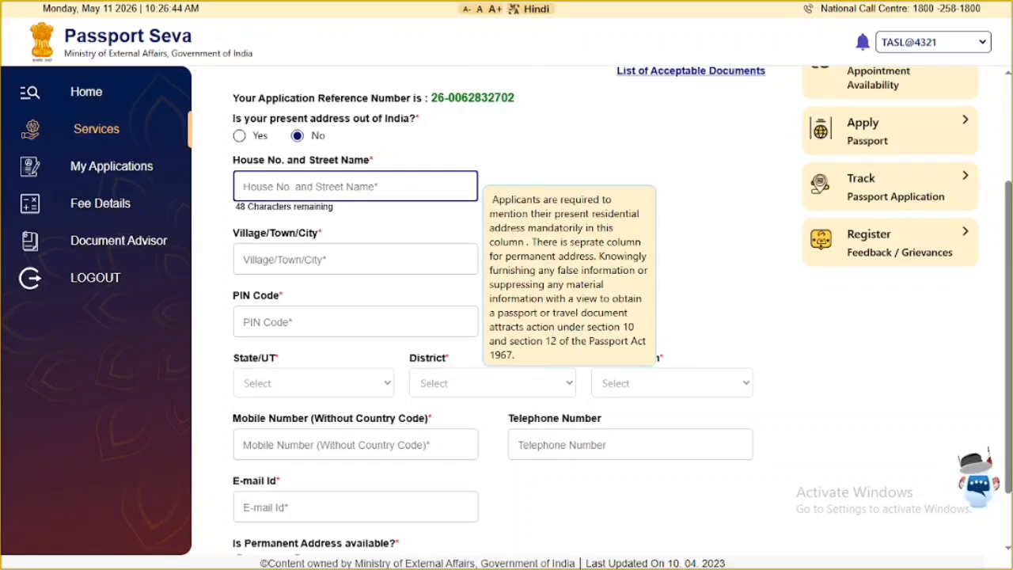
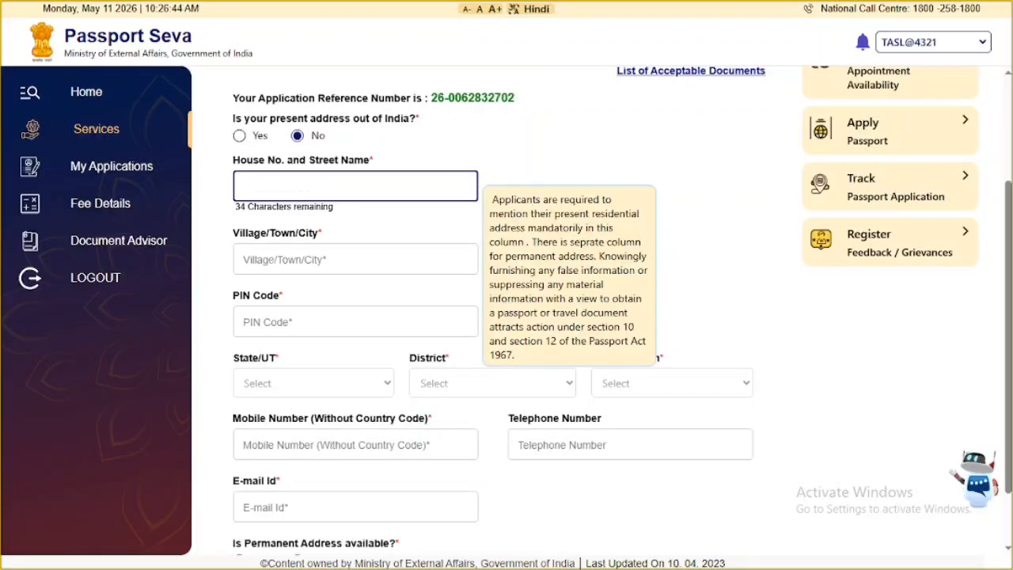
pyautogui.click(380, 222)
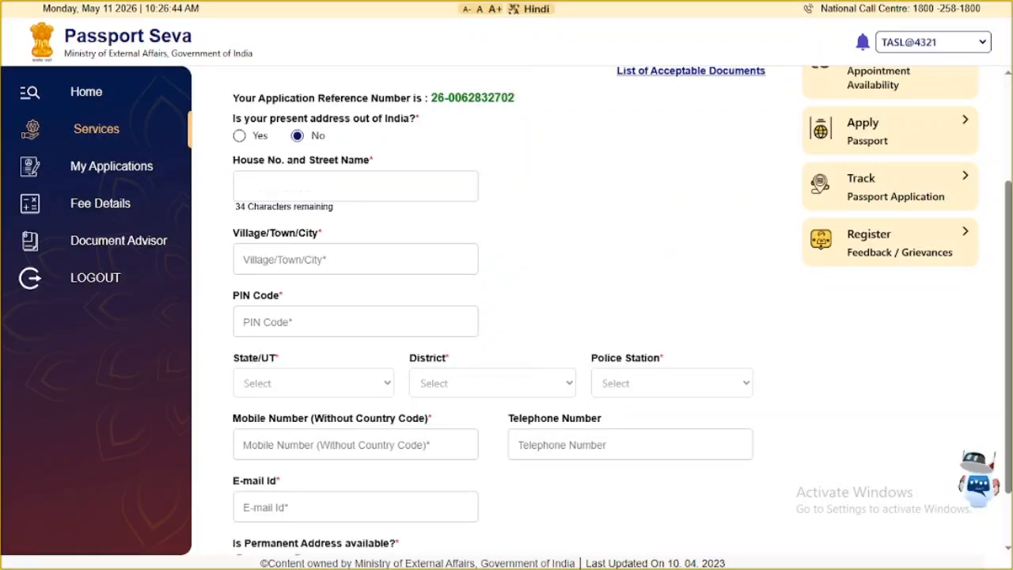
pyautogui.click(285, 261)
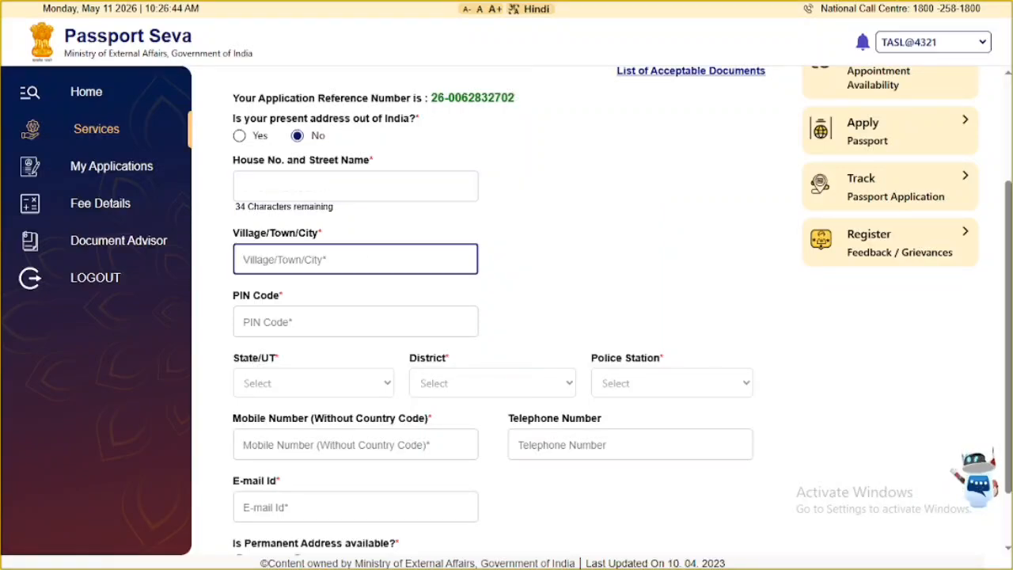
pyautogui.write('BAREILLY')
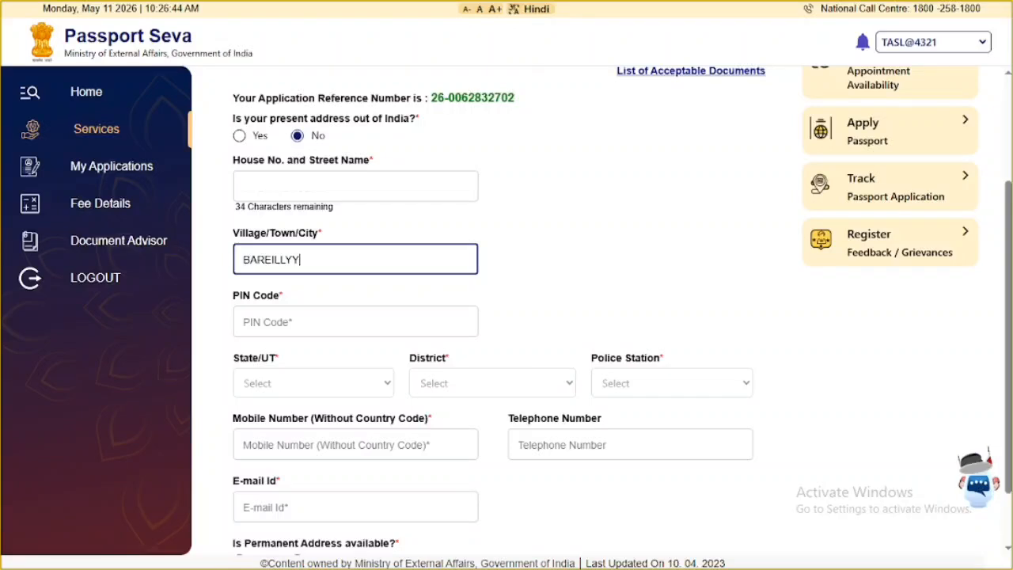
pyautogui.click(554, 261)
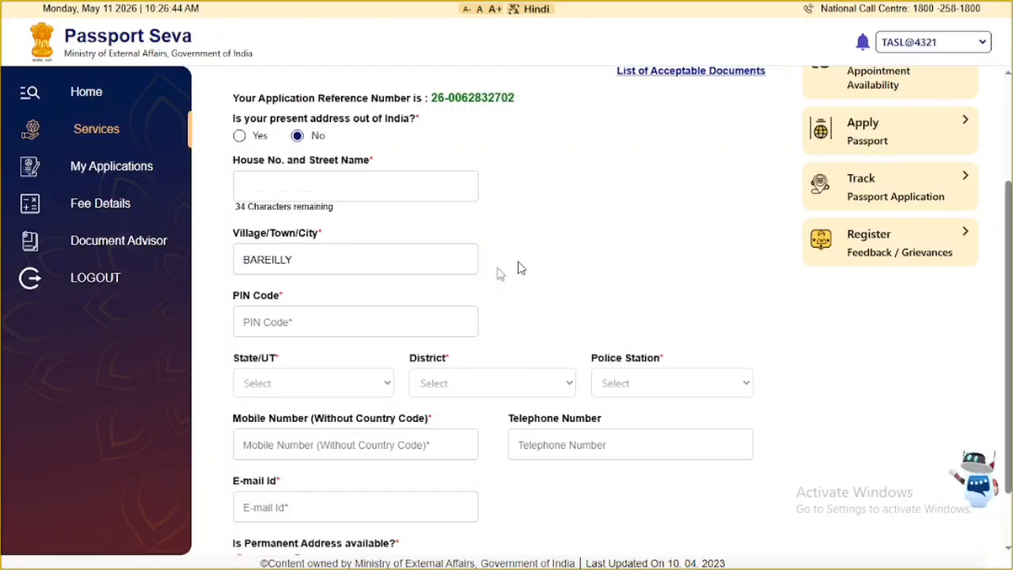
pyautogui.click(273, 310)
pyautogui.write('24')
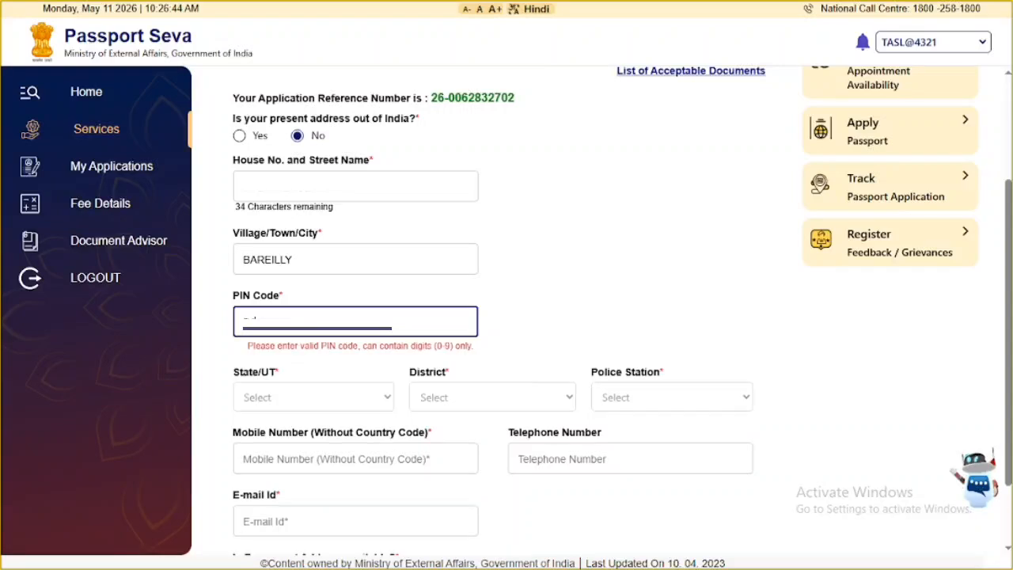
pyautogui.write('3402')
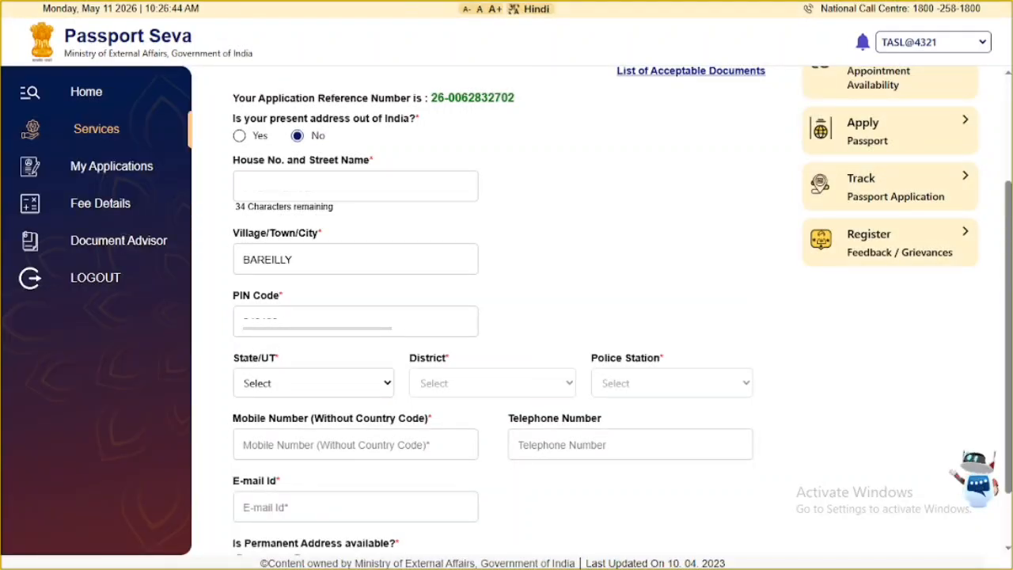
# - Select Uttar Pradesh, Bareilly district, and BITHERE CHENPUR police station for the present address
pyautogui.click(307, 387)
pyautogui.click(297, 424)
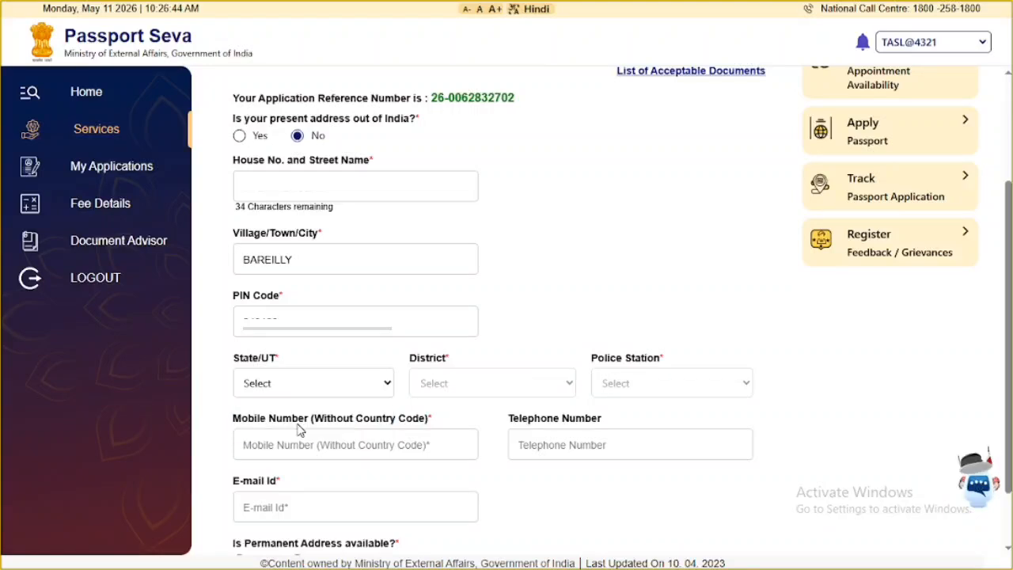
pyautogui.click(448, 394)
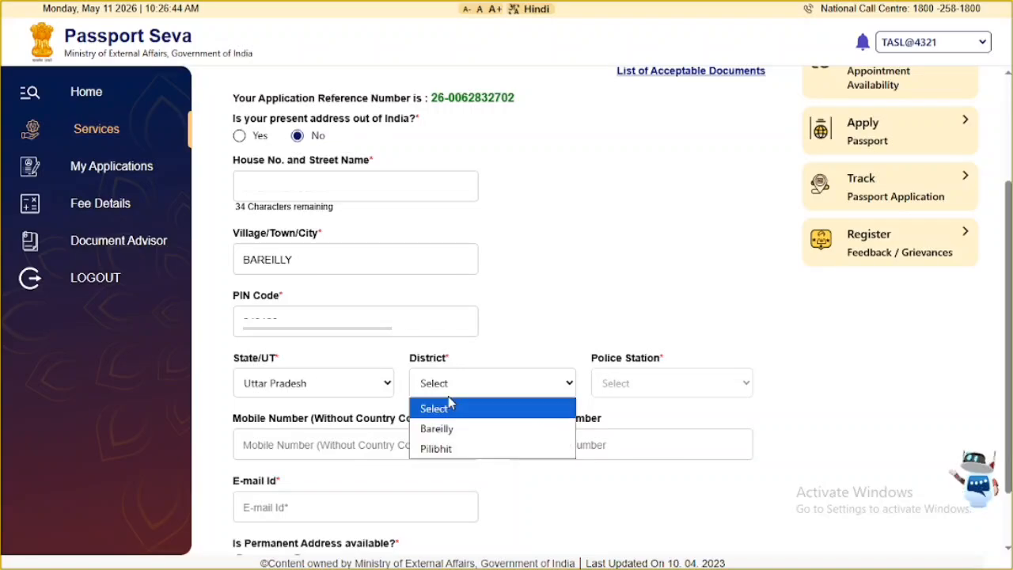
pyautogui.click(439, 428)
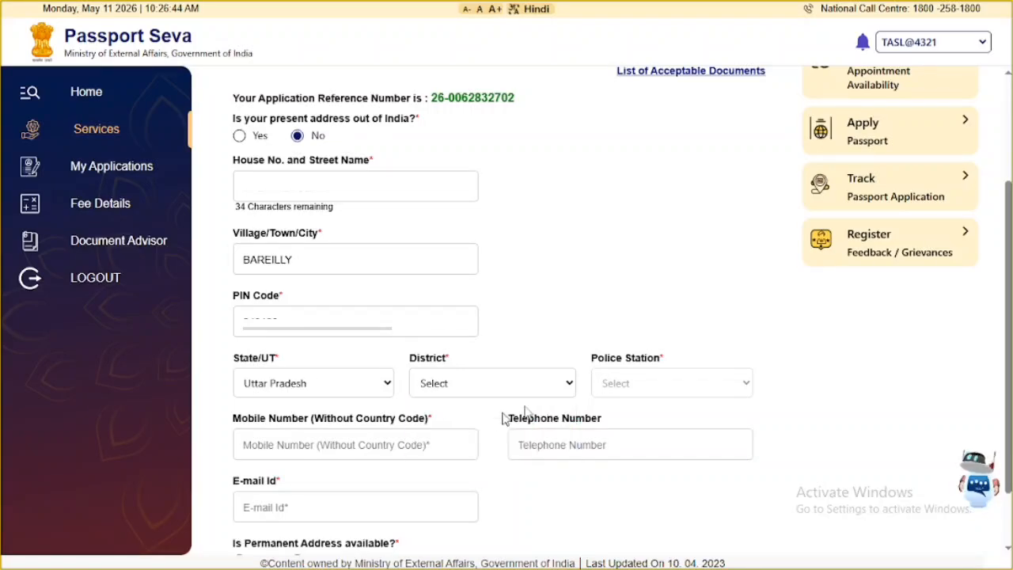
pyautogui.click(636, 383)
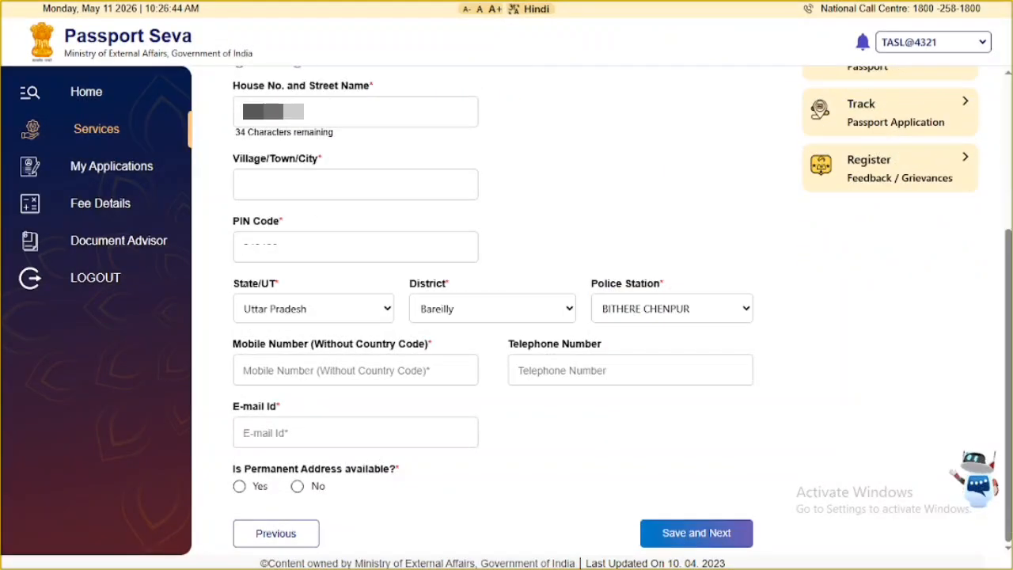
pyautogui.click(356, 370)
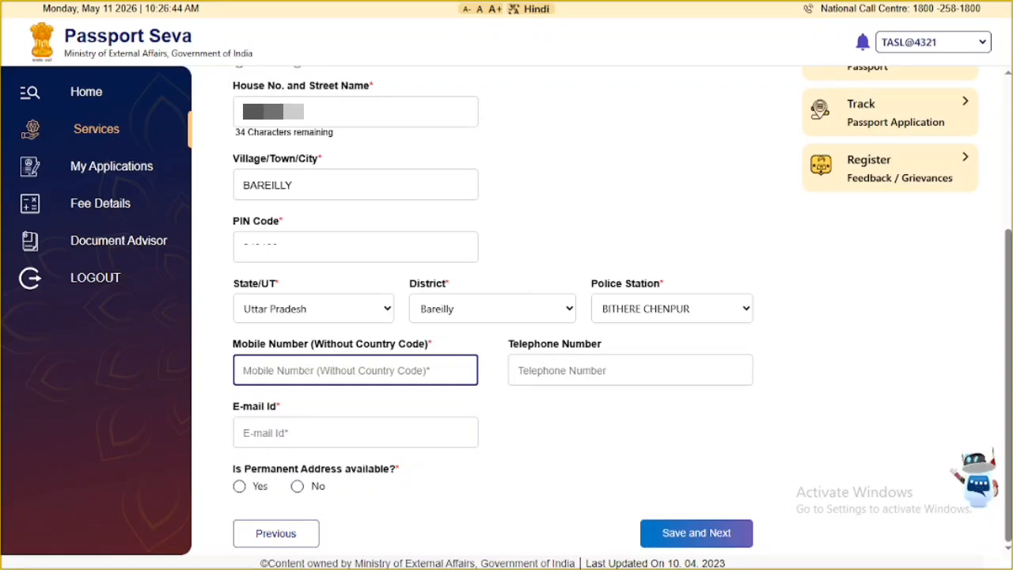
pyautogui.click(239, 486)
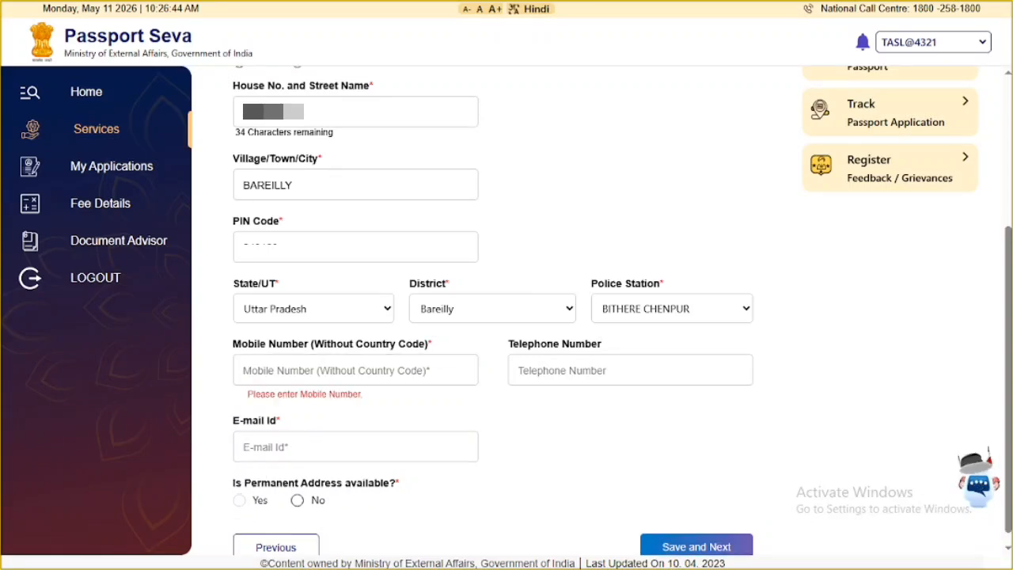
# - Enter mobile number and e-mail, mark permanent address same as present, and save Address Details
pyautogui.scroll(-1, 332, 448)
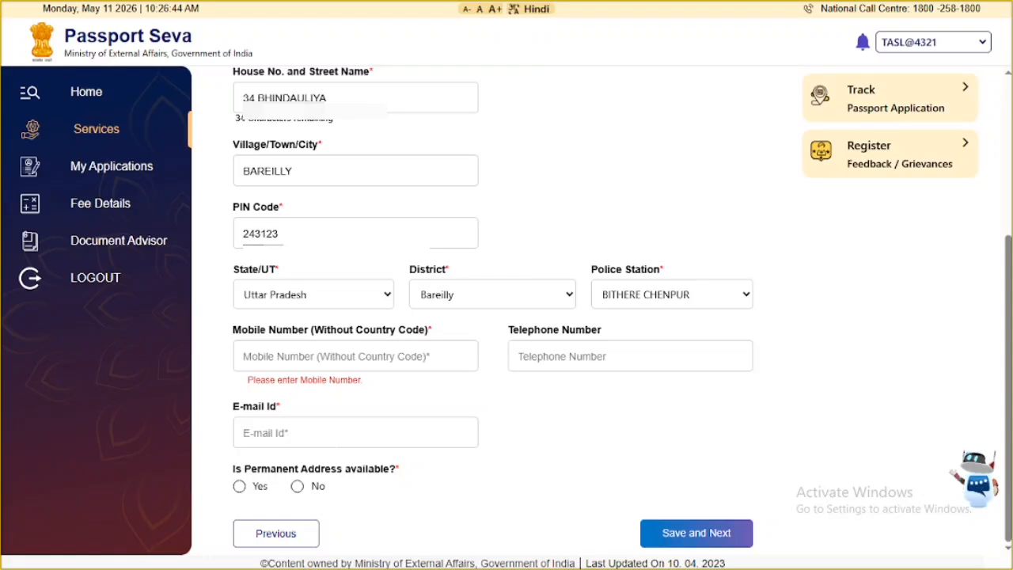
pyautogui.click(317, 360)
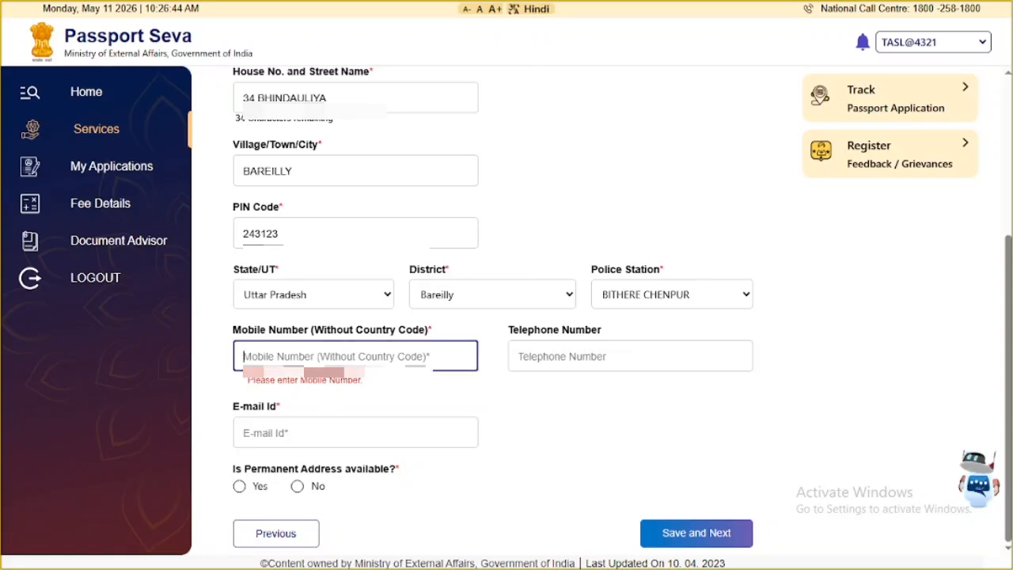
pyautogui.write('9')
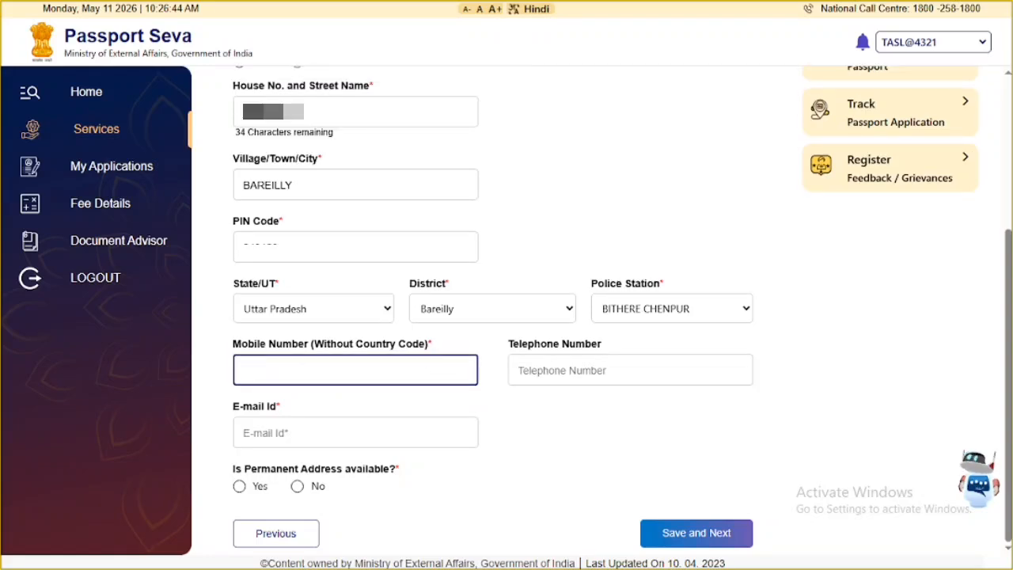
pyautogui.click(376, 435)
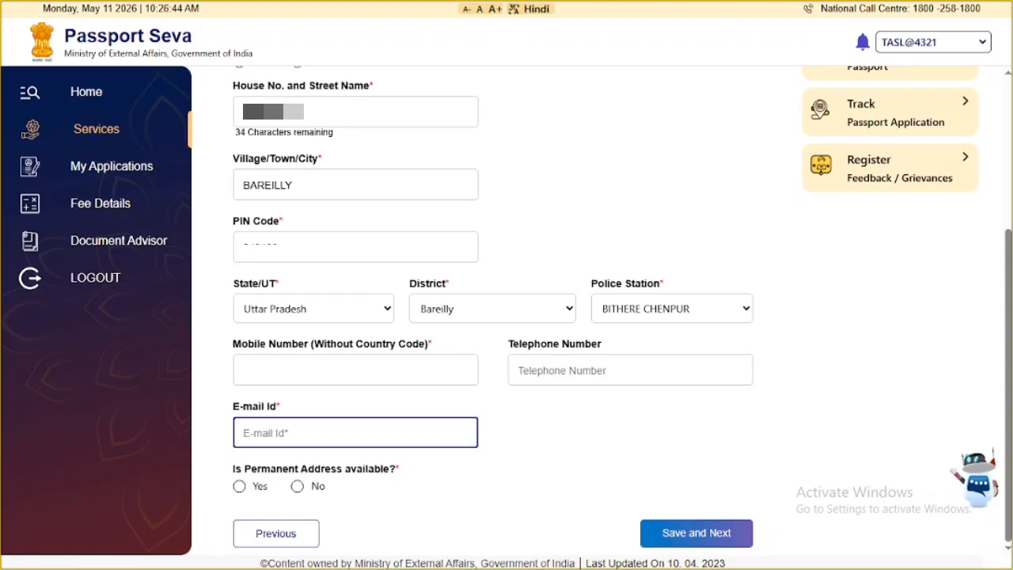
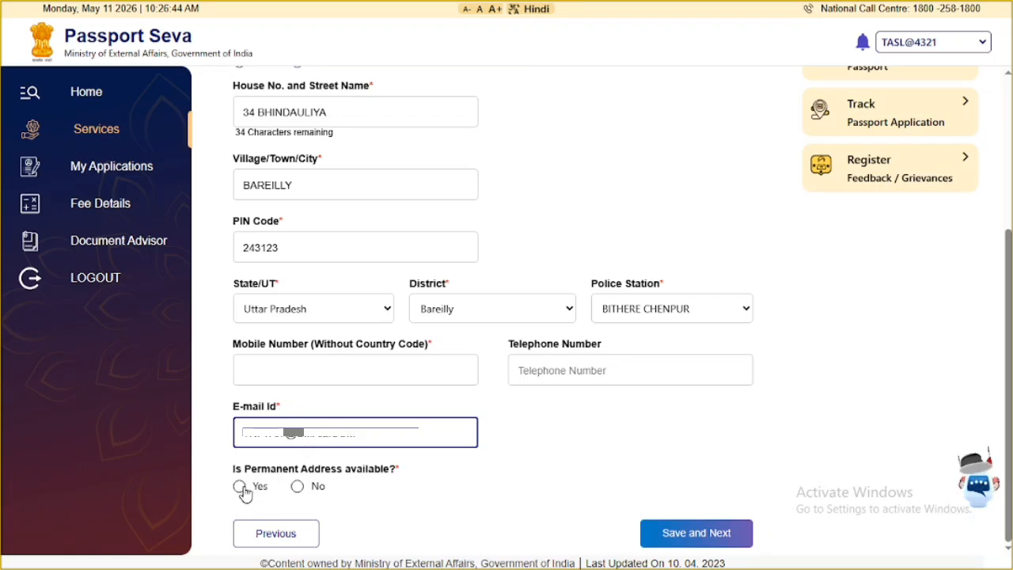
pyautogui.click(240, 487)
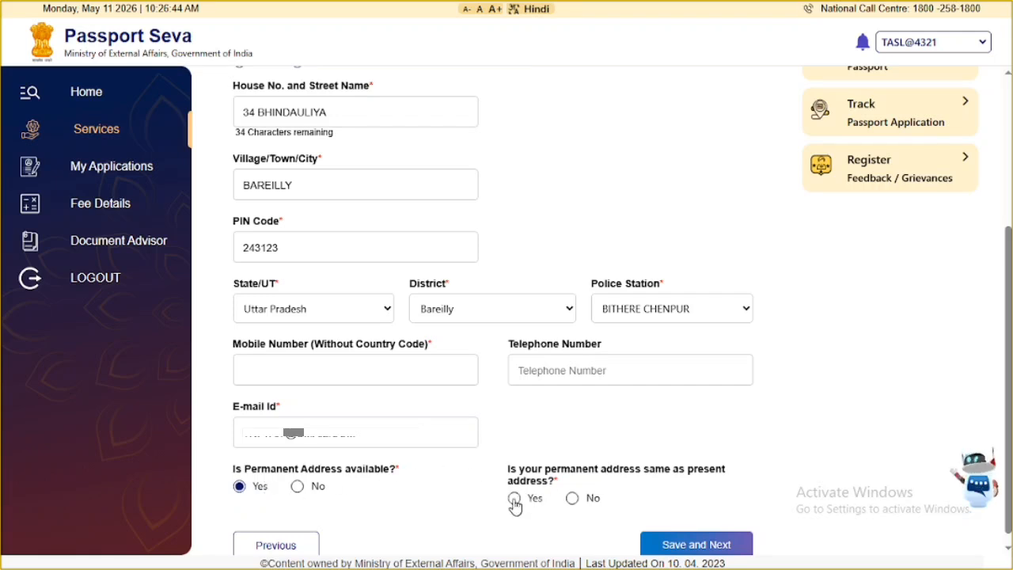
pyautogui.click(514, 498)
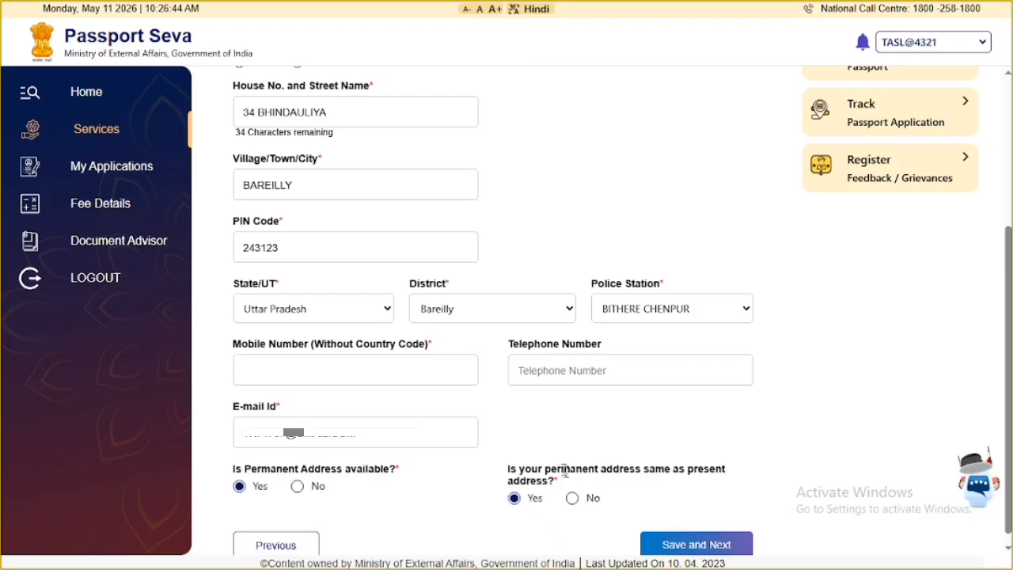
pyautogui.click(696, 545)
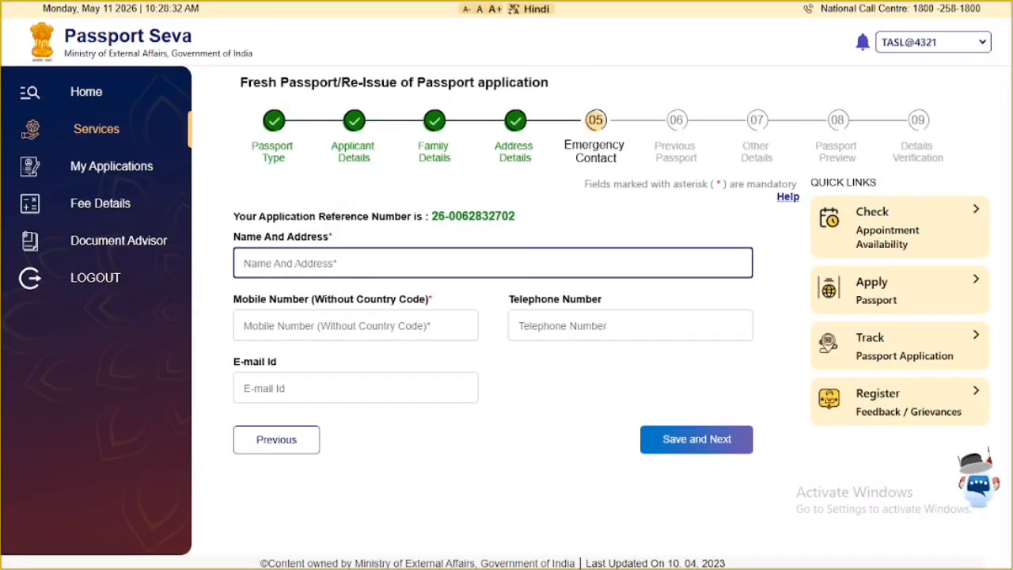
# - Enter the emergency contact's name, address and mobile number, then save the step
pyautogui.write('H')
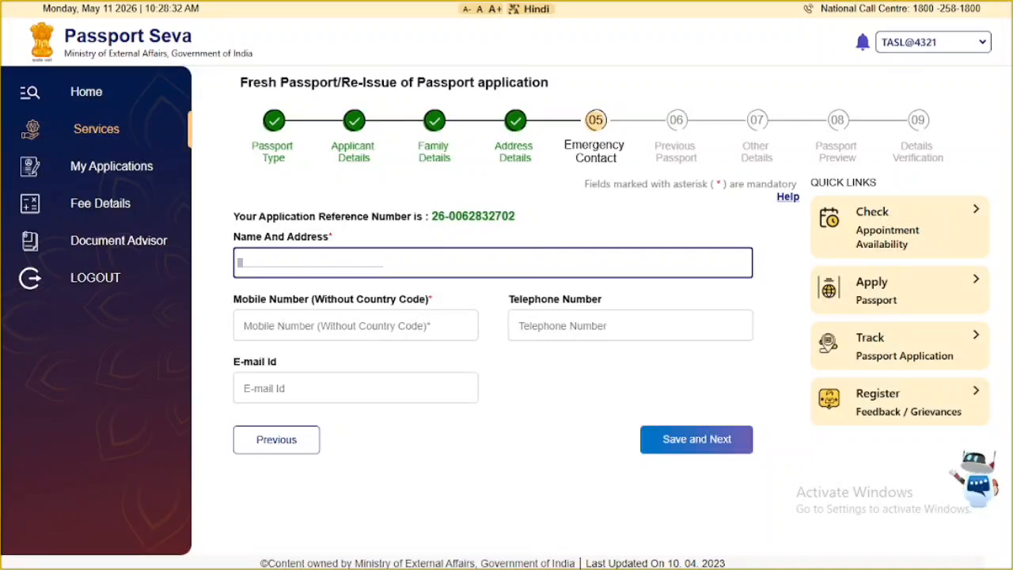
pyautogui.click(240, 325)
pyautogui.write('999')
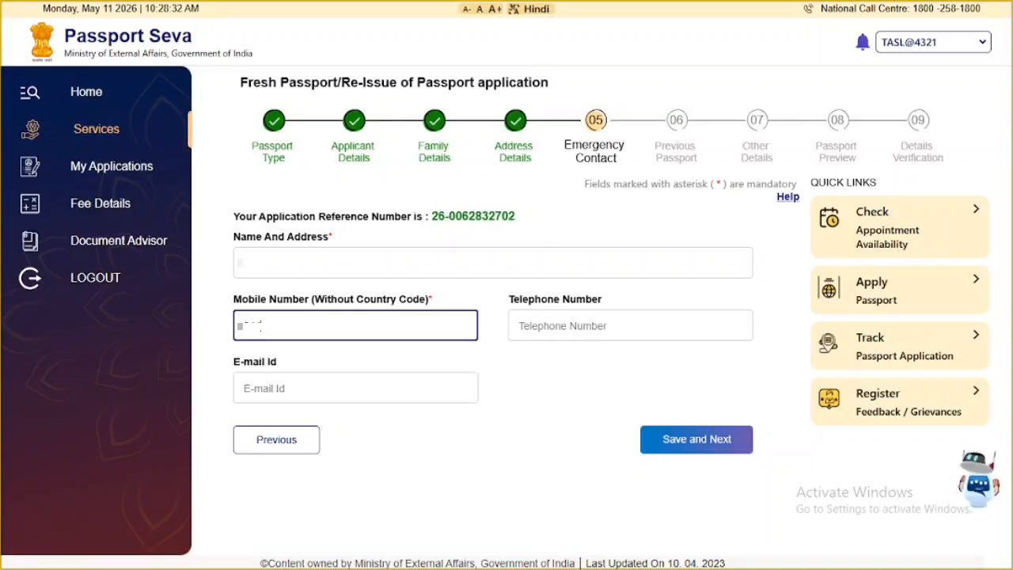
pyautogui.write('9999')
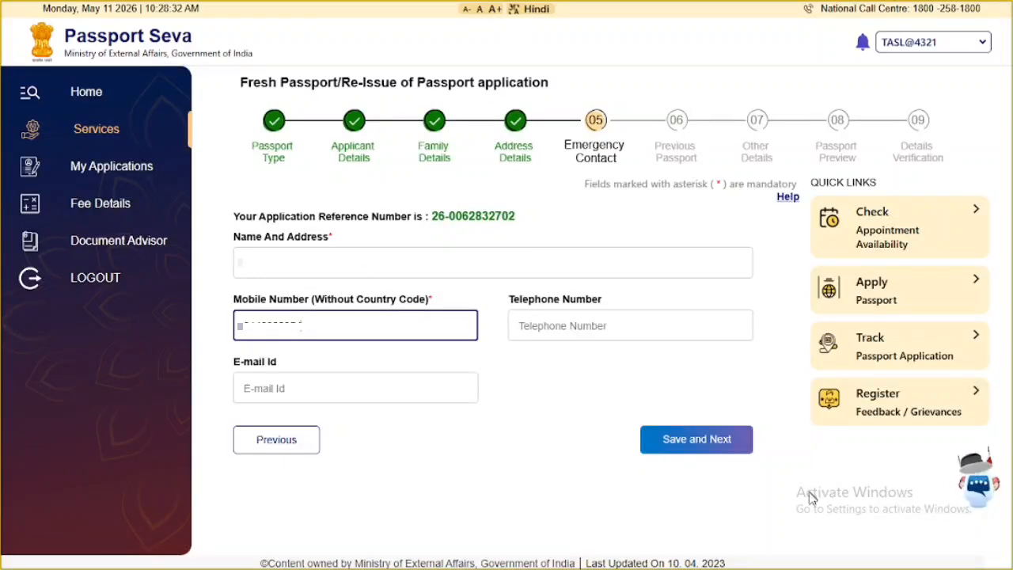
pyautogui.click(679, 440)
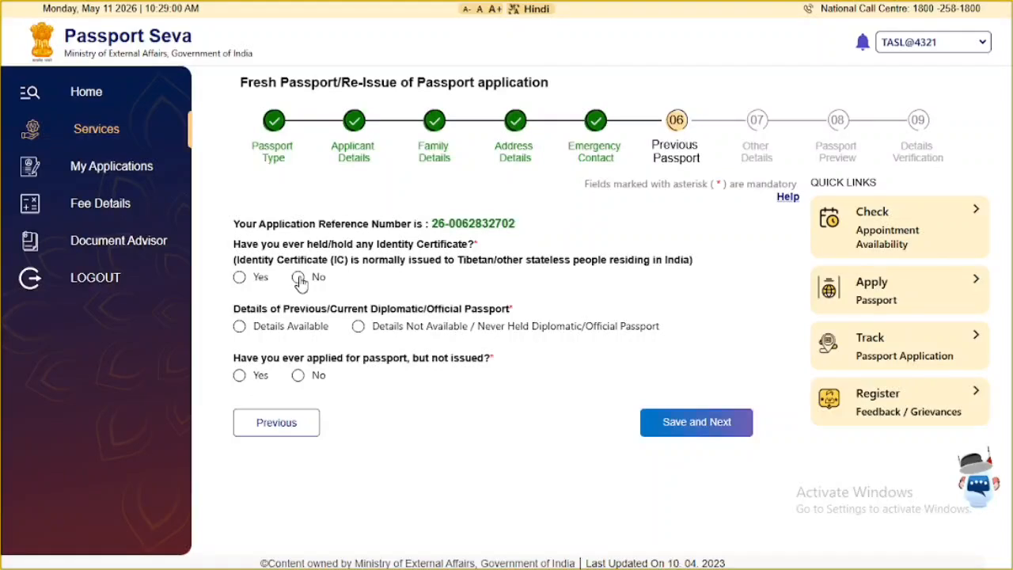
# - Answer No to ever holding an Identity Certificate and save the Previous Passport answers
pyautogui.click(298, 278)
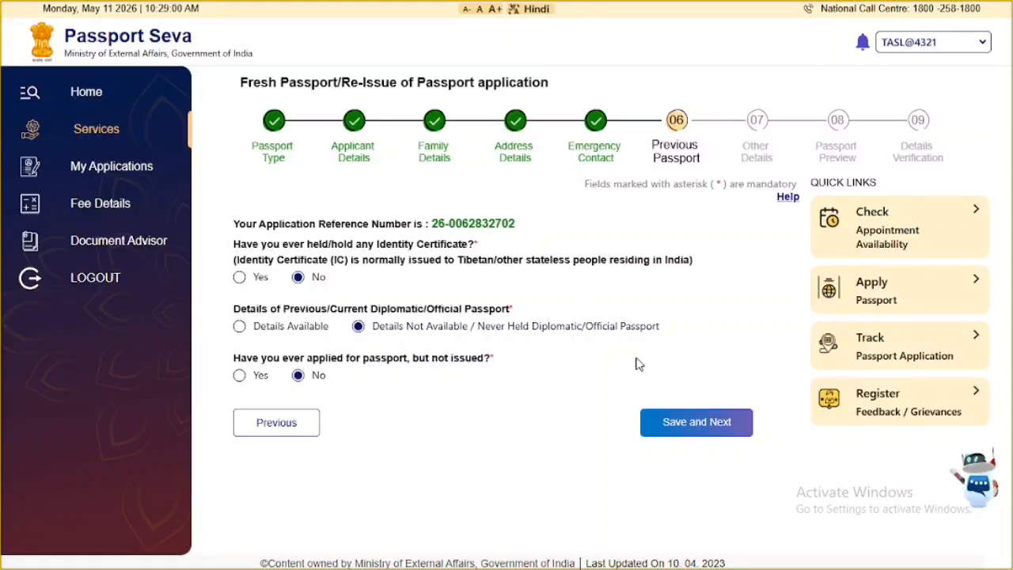
pyautogui.click(674, 428)
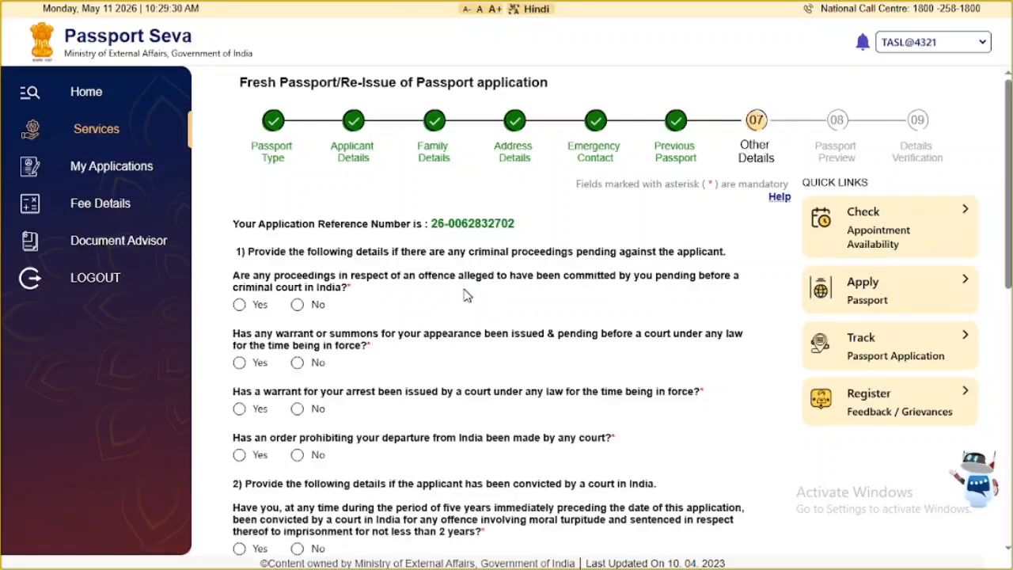
# - Check that every Other Details question is answered No and save the step
pyautogui.scroll(-3, 465, 289)
pyautogui.scroll(1, 465, 285)
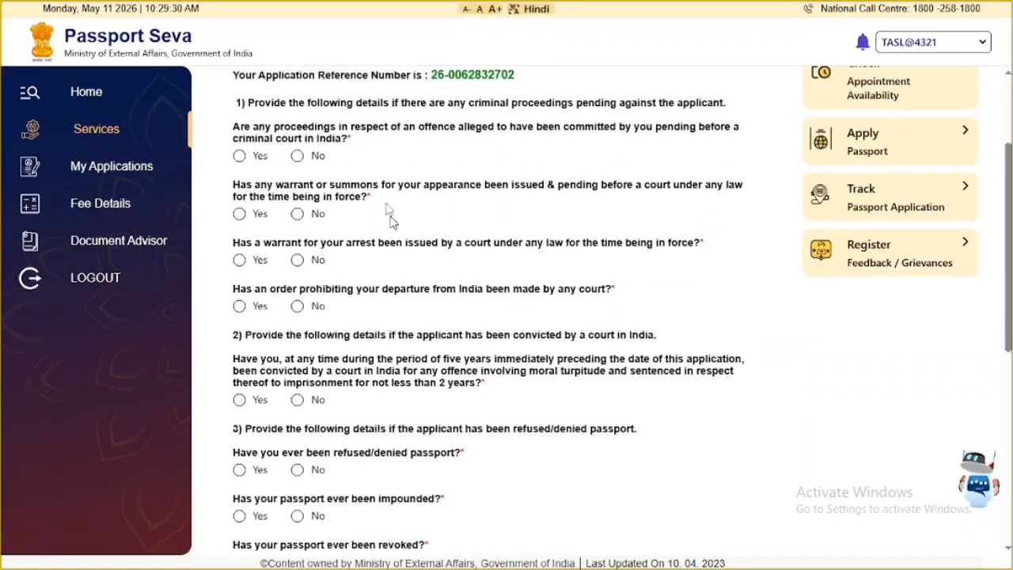
pyautogui.scroll(1, 312, 148)
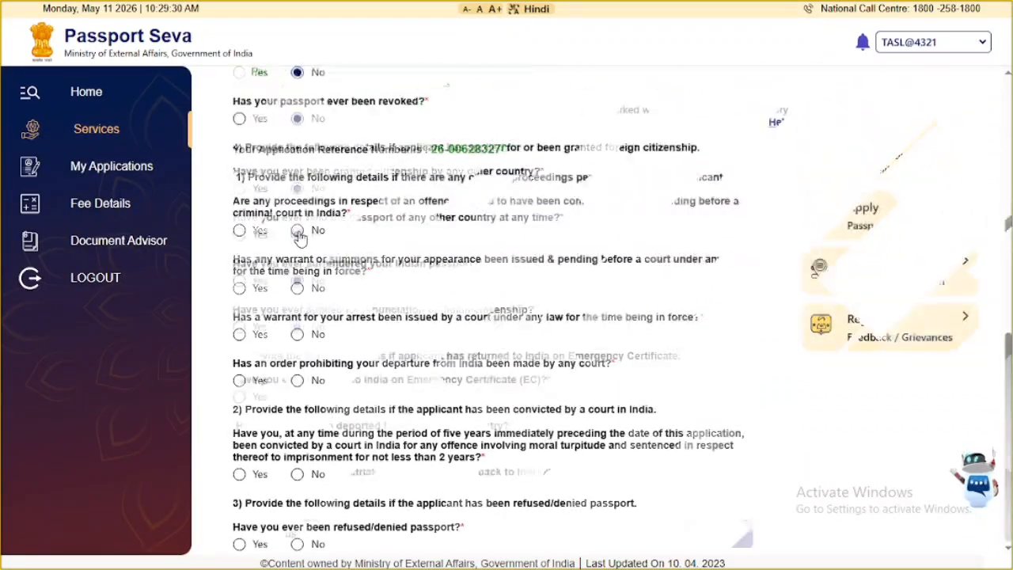
pyautogui.scroll(-5, 299, 237)
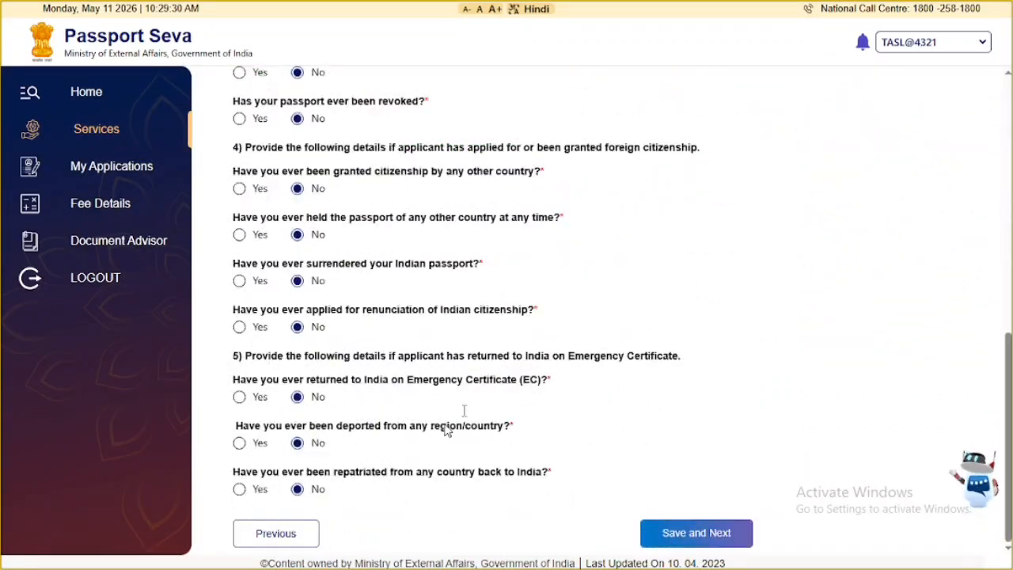
pyautogui.click(696, 532)
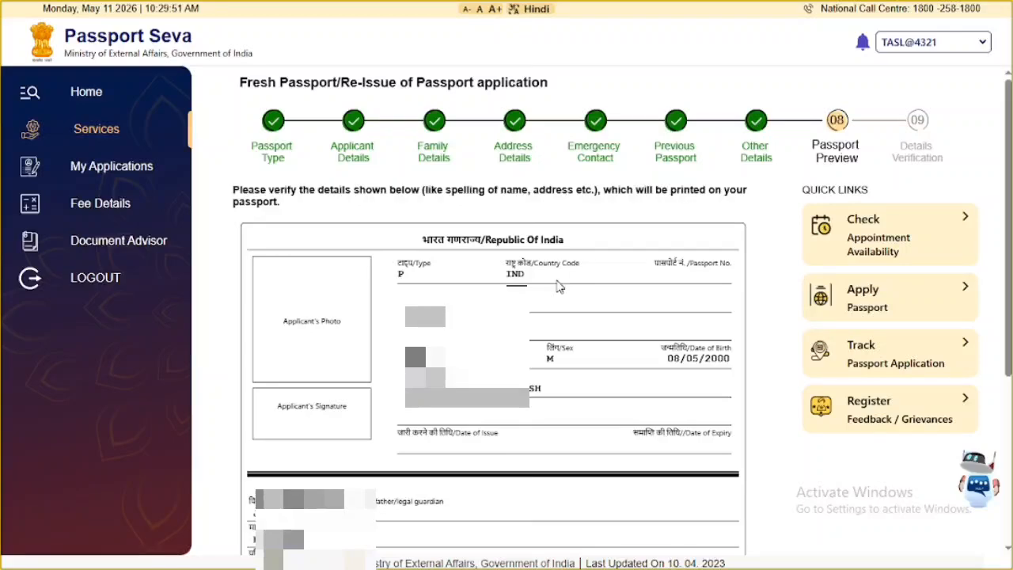
# - Agree that the previewed passport details are true and correct, and save the preview
pyautogui.scroll(-4, 558, 287)
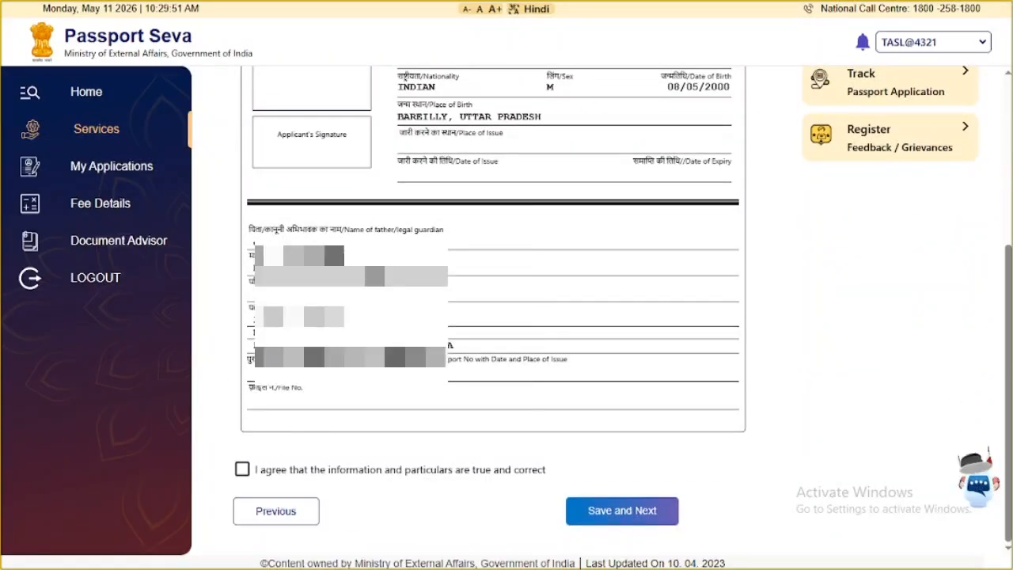
pyautogui.click(242, 470)
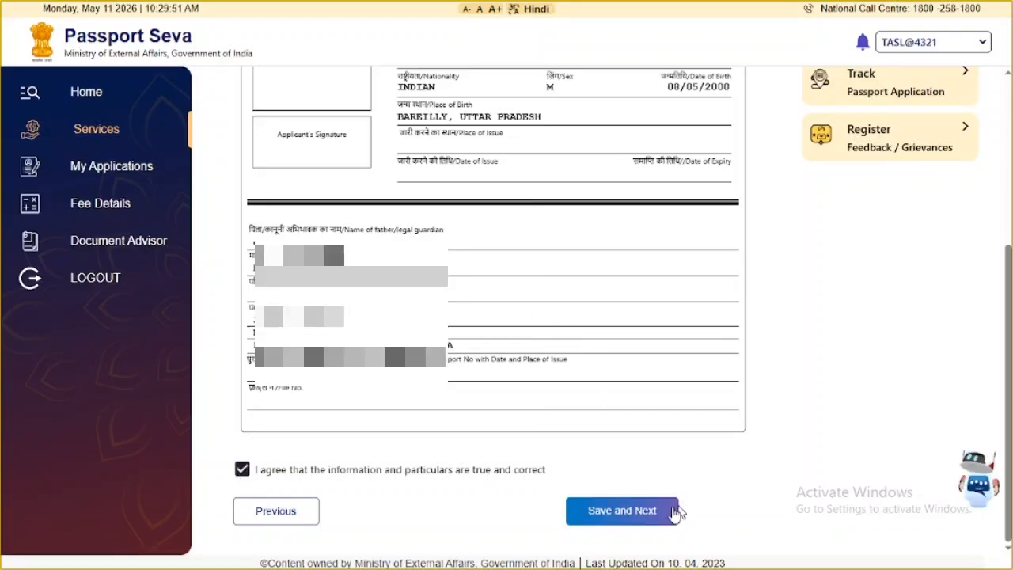
pyautogui.click(648, 515)
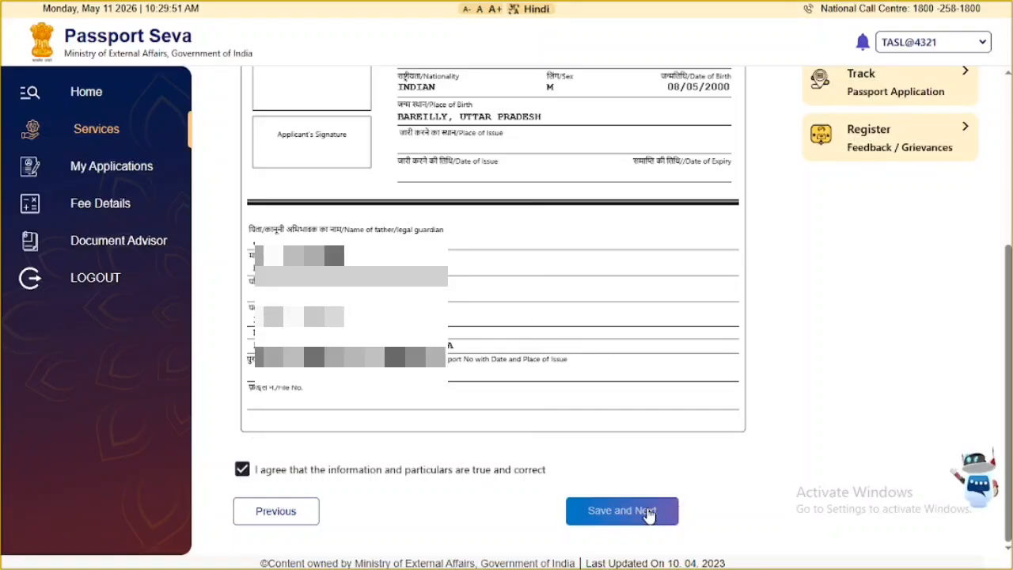
pyautogui.scroll(-3, 512, 320)
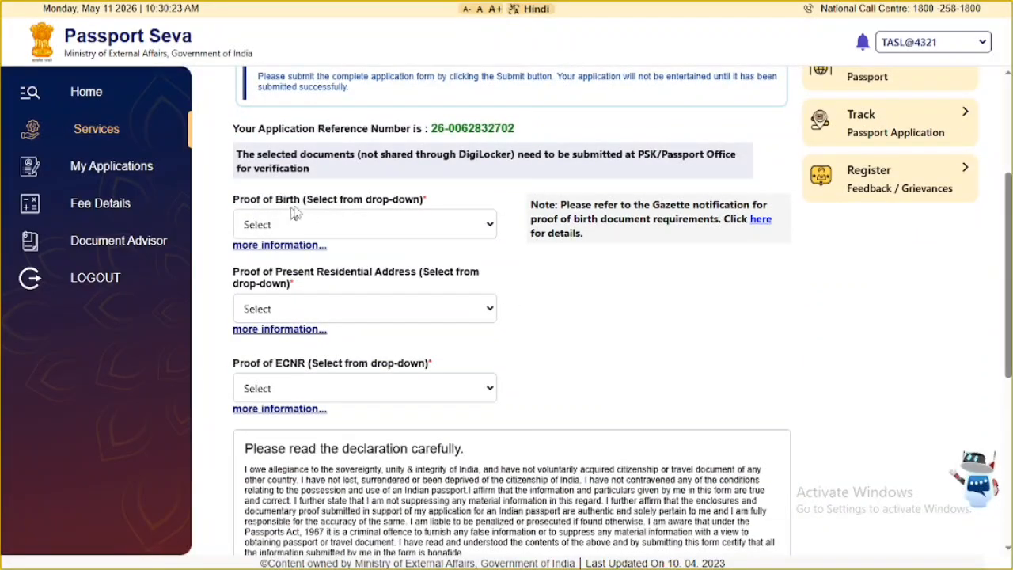
# - Choose PAN card for birth proof, Aadhaar Card for address proof, school leaving certificate for ECNR proof
pyautogui.click(313, 224)
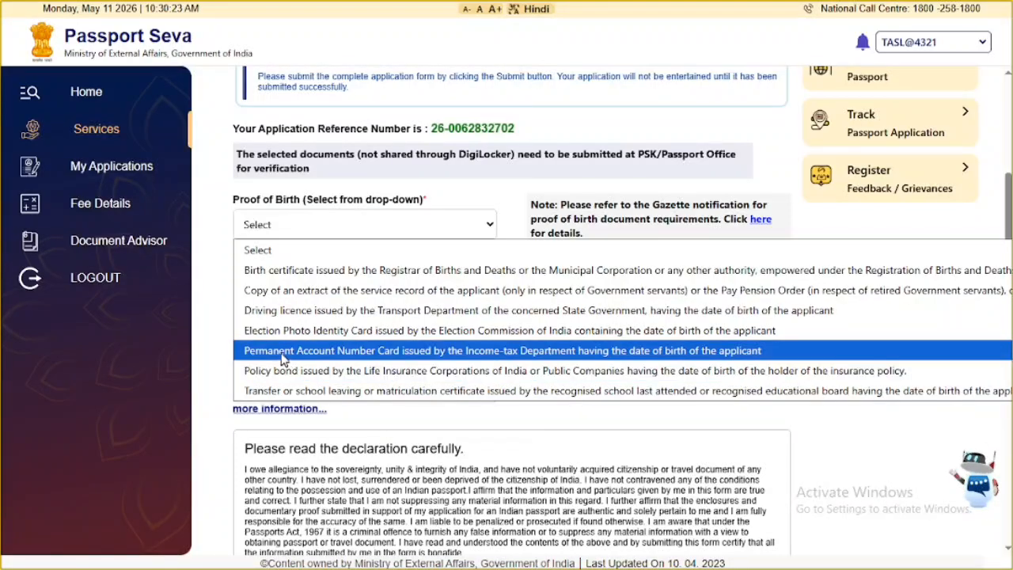
pyautogui.click(328, 353)
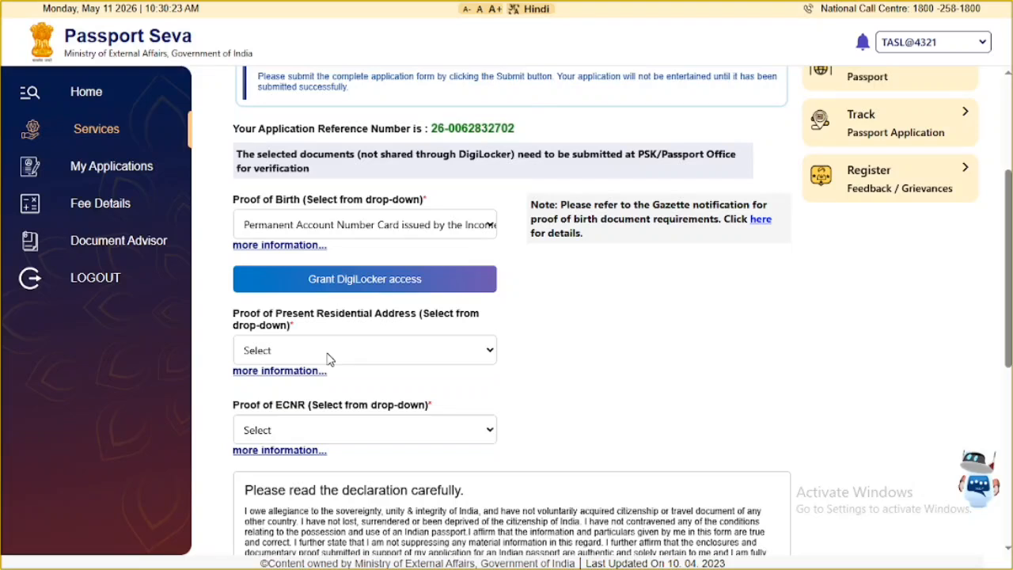
pyautogui.click(314, 350)
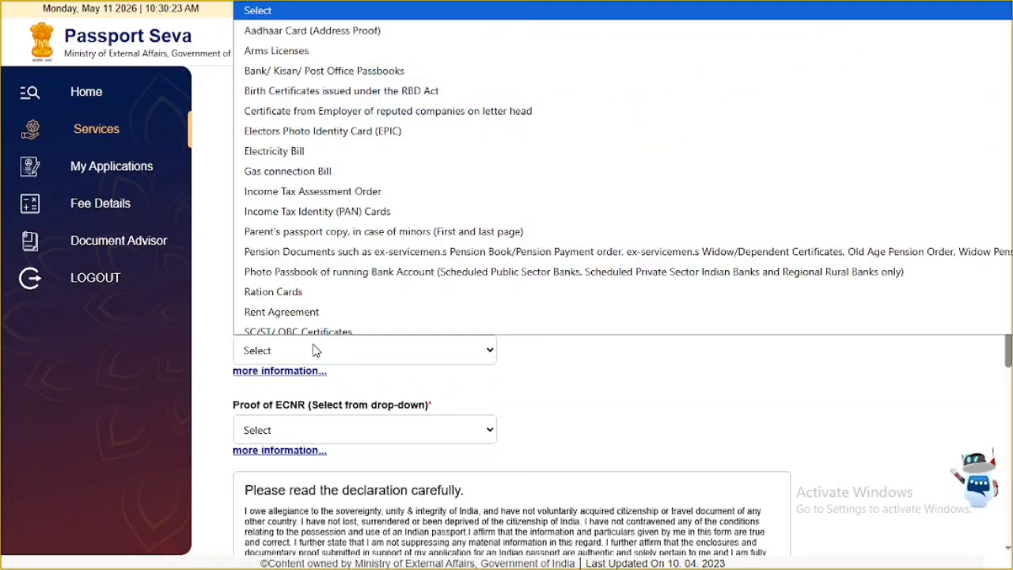
pyautogui.click(342, 30)
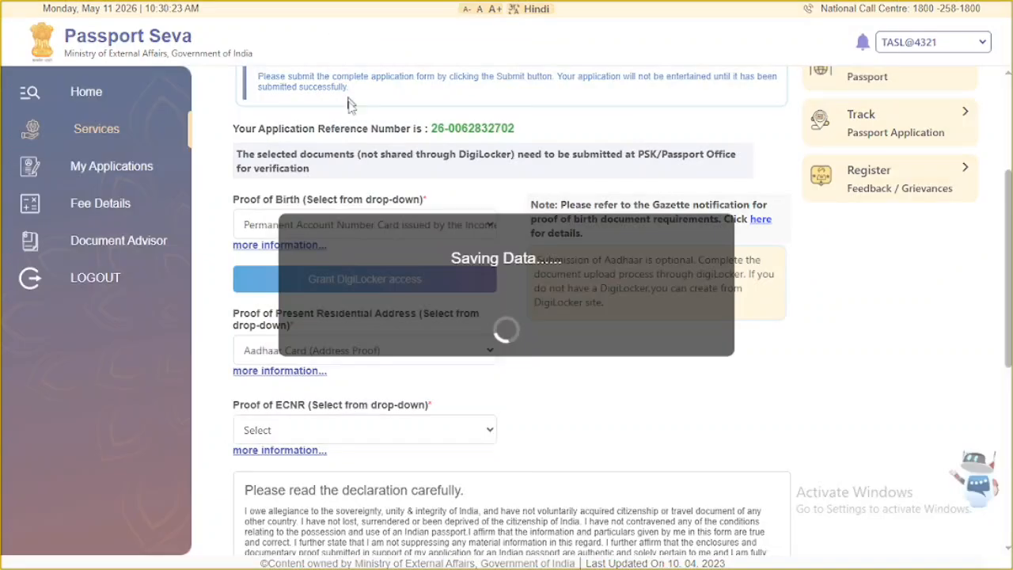
pyautogui.scroll(-1, 534, 266)
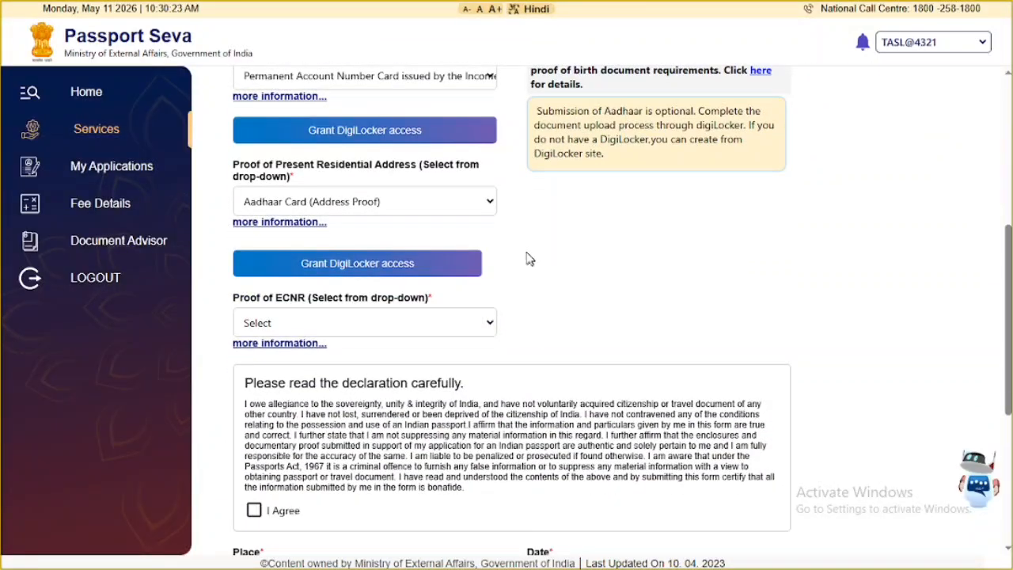
pyautogui.click(375, 331)
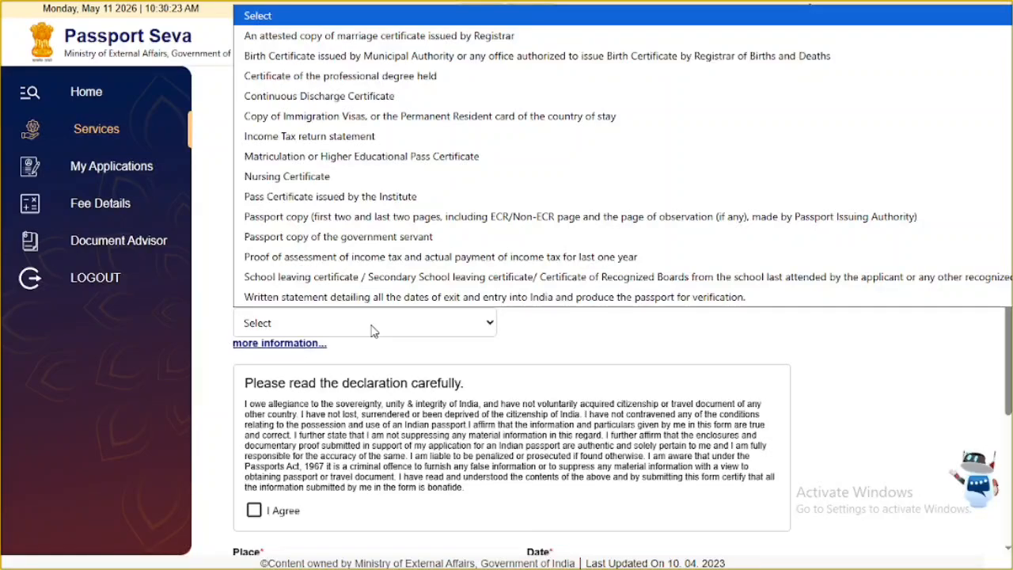
pyautogui.click(345, 283)
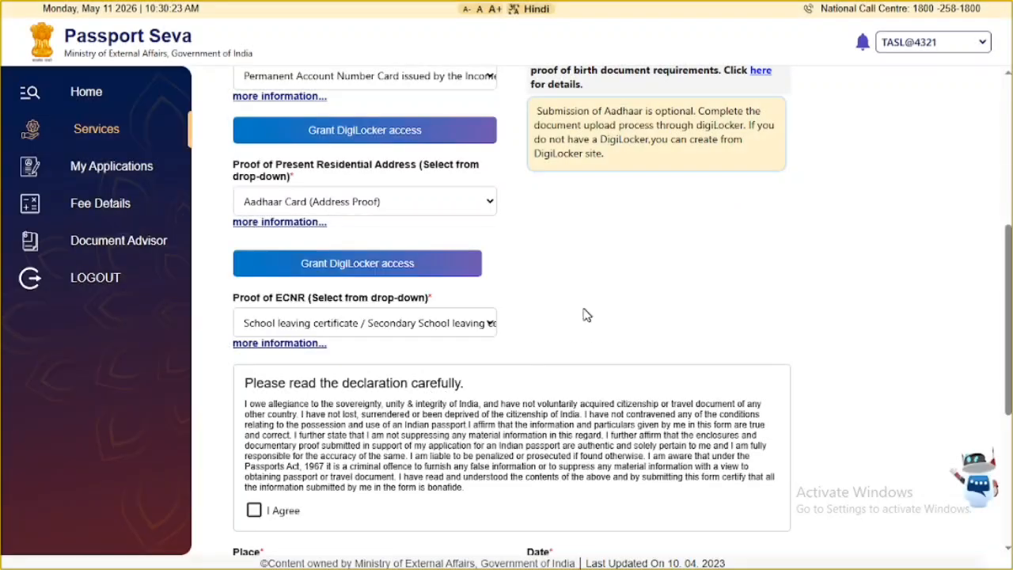
# - Accept the declaration with place BAREILLY, save the form, and preview the application
pyautogui.scroll(-3, 583, 312)
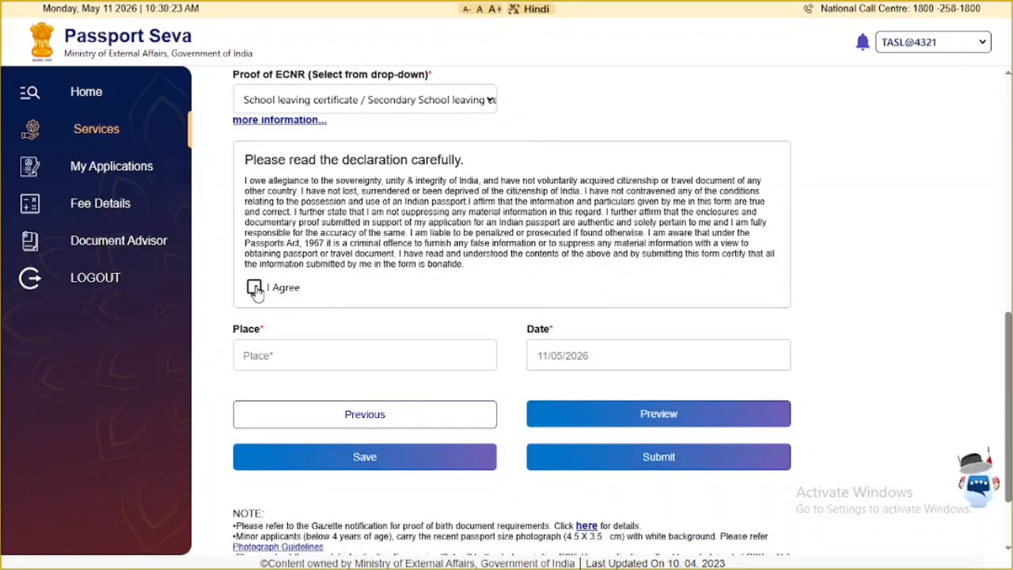
pyautogui.click(254, 287)
pyautogui.click(266, 352)
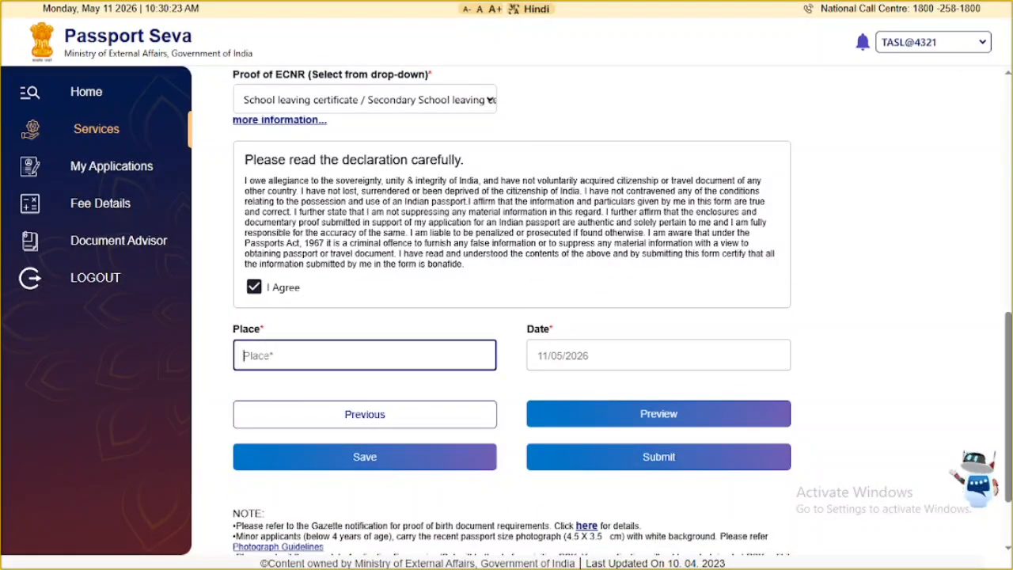
pyautogui.write('BAREI')
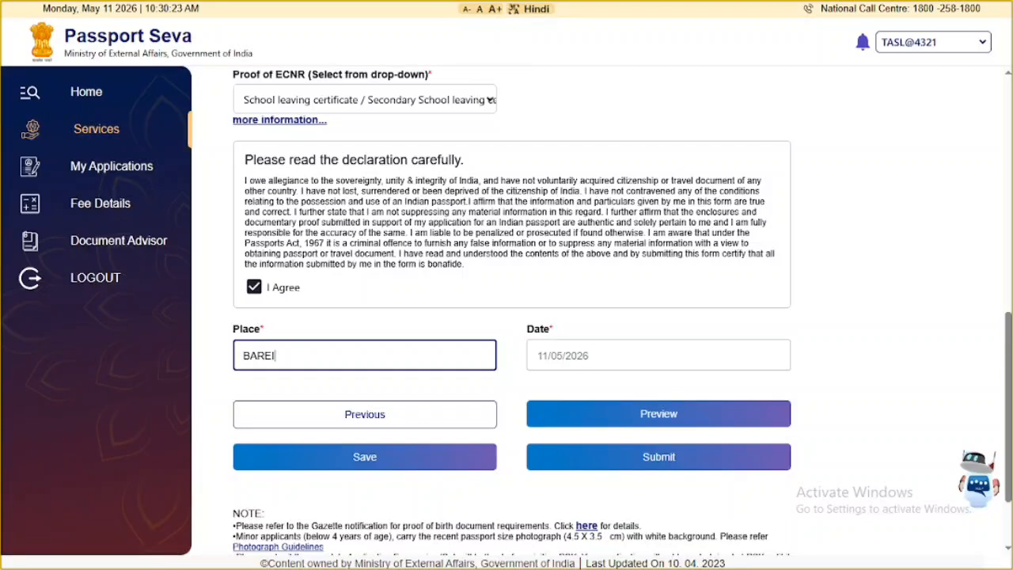
pyautogui.write('LLY')
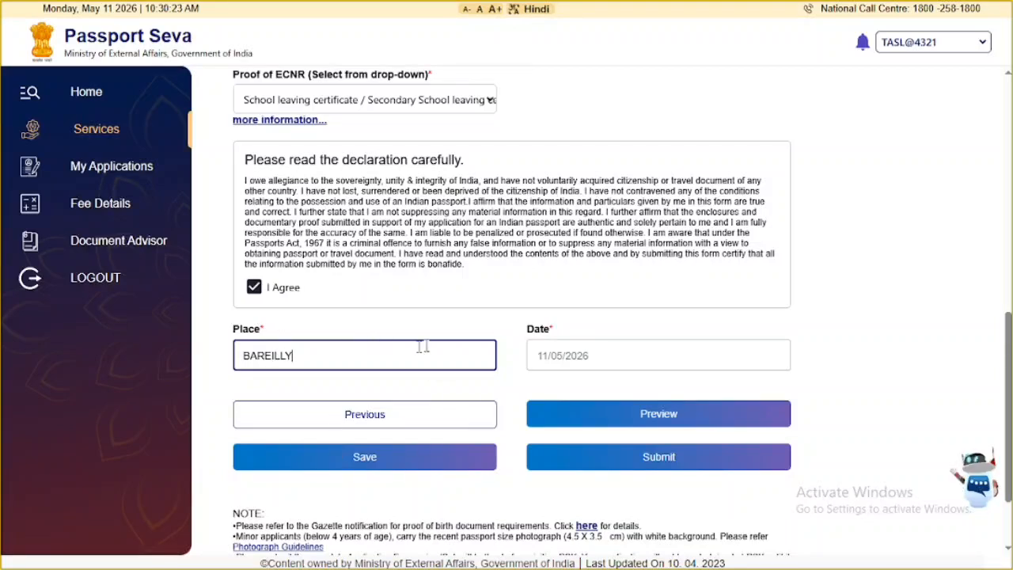
pyautogui.click(382, 461)
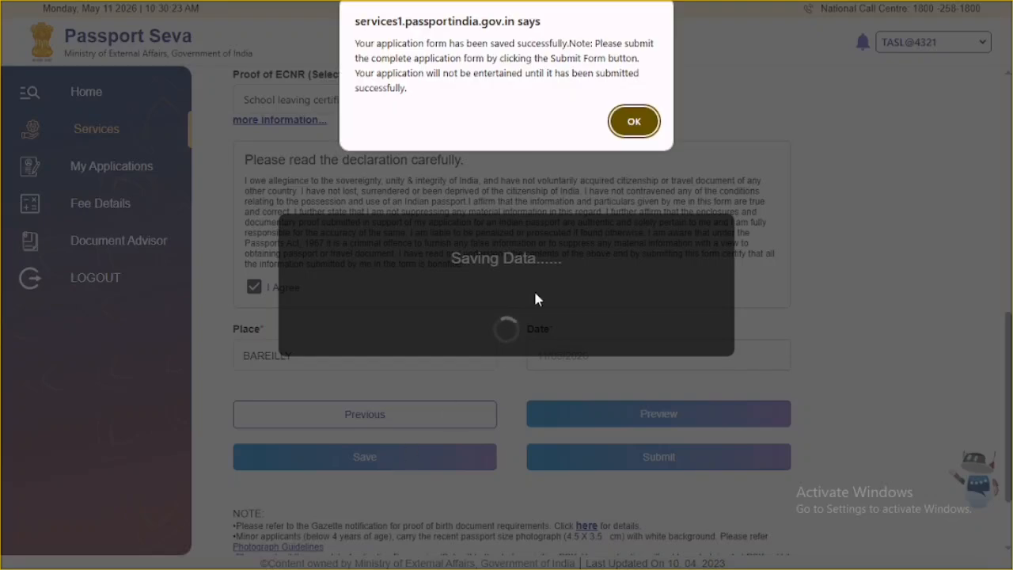
pyautogui.click(632, 122)
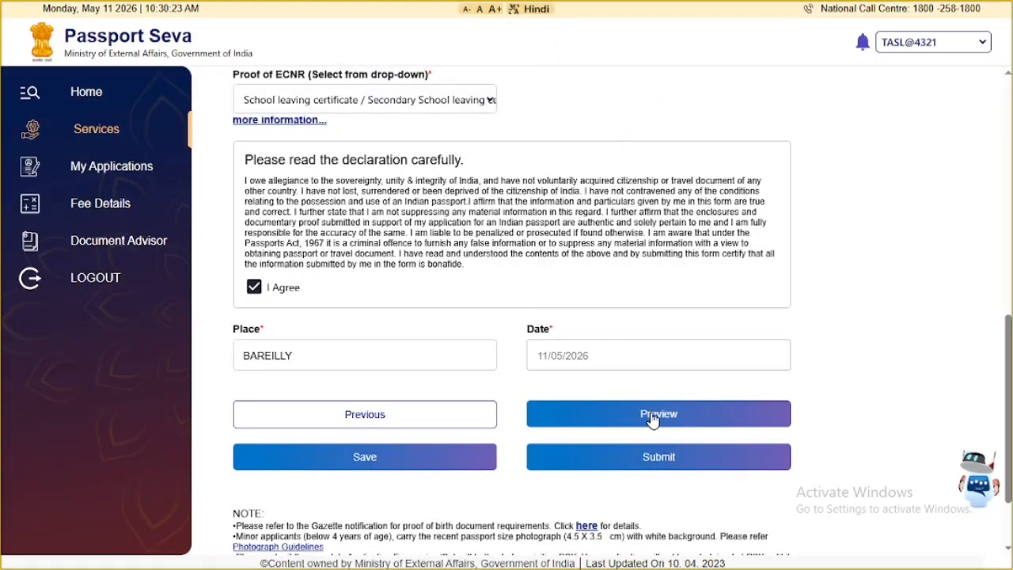
pyautogui.click(652, 418)
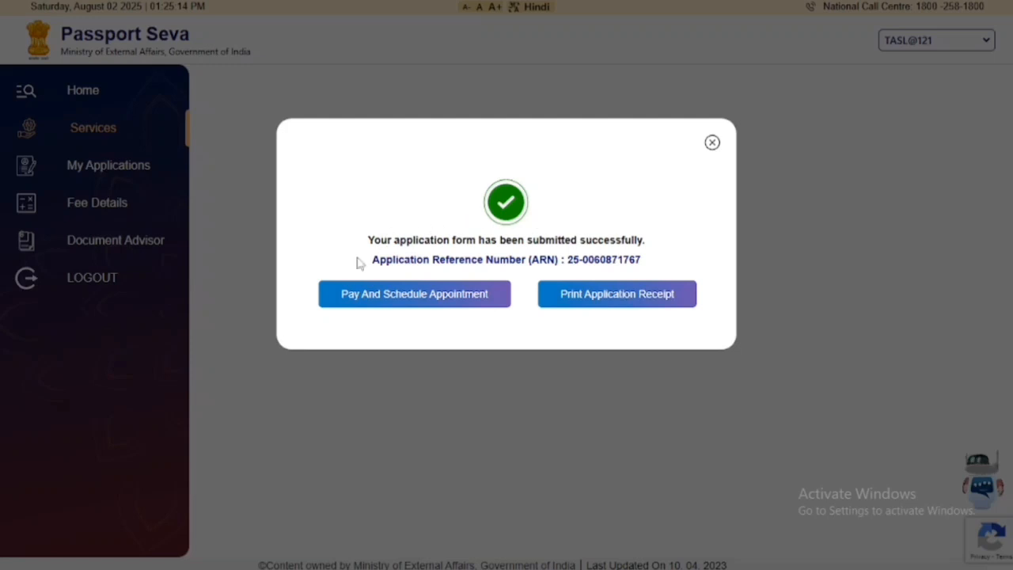
# - Choose Pay And Schedule Appointment for the submitted application
pyautogui.click(427, 299)
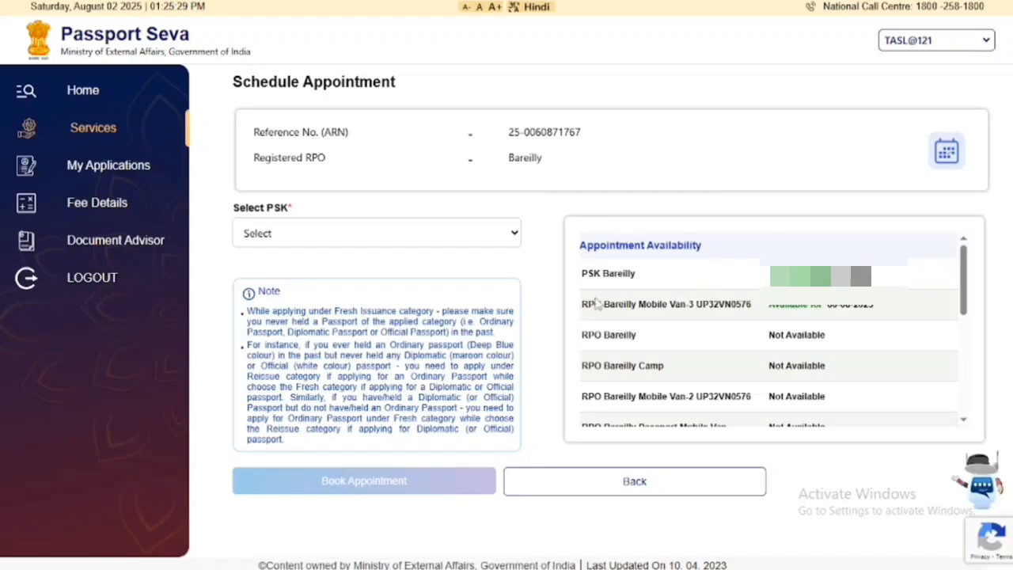
# - Select PSK Bareilly as the appointment centre and confirm it
pyautogui.click(463, 233)
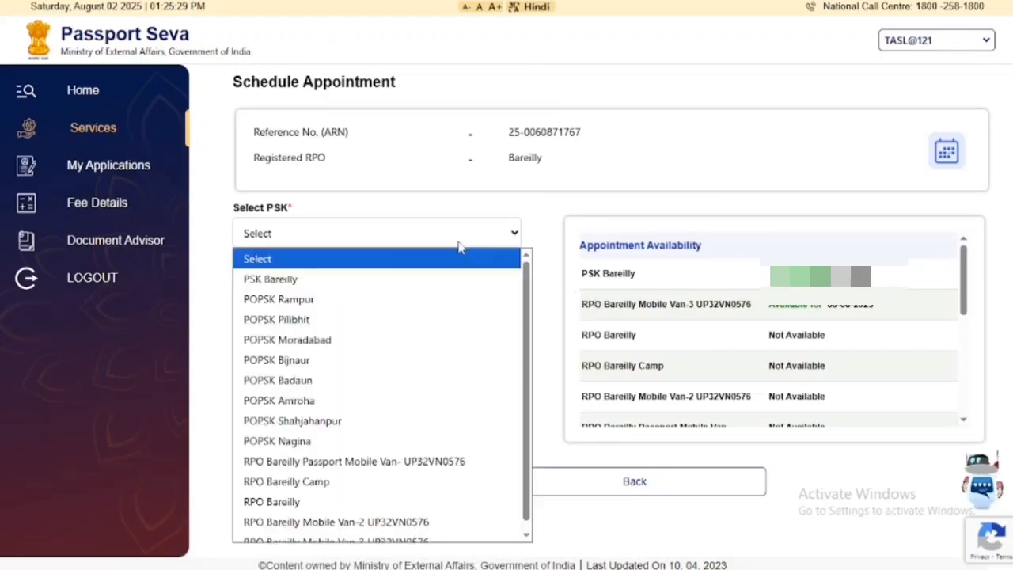
pyautogui.click(317, 280)
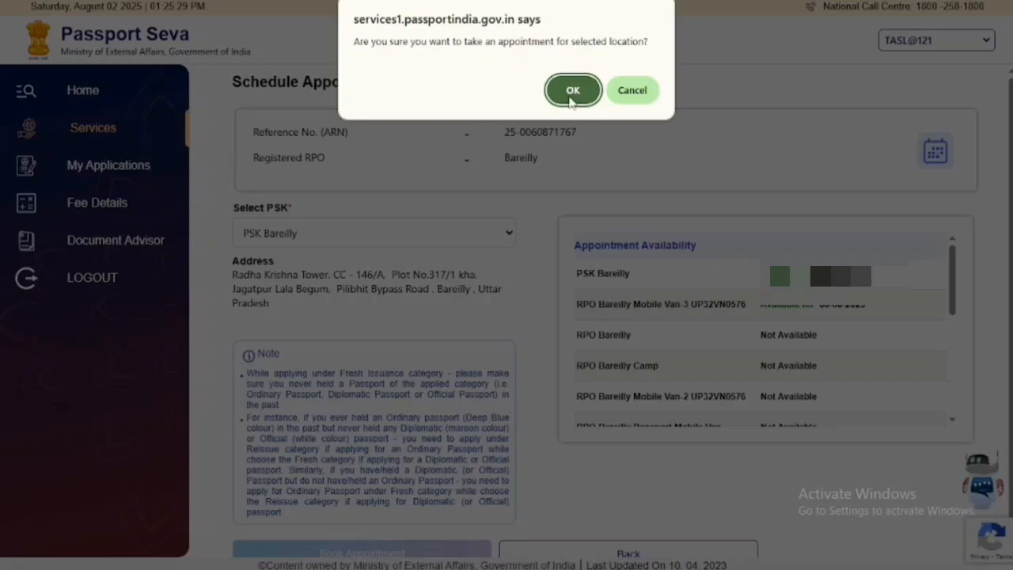
pyautogui.click(571, 91)
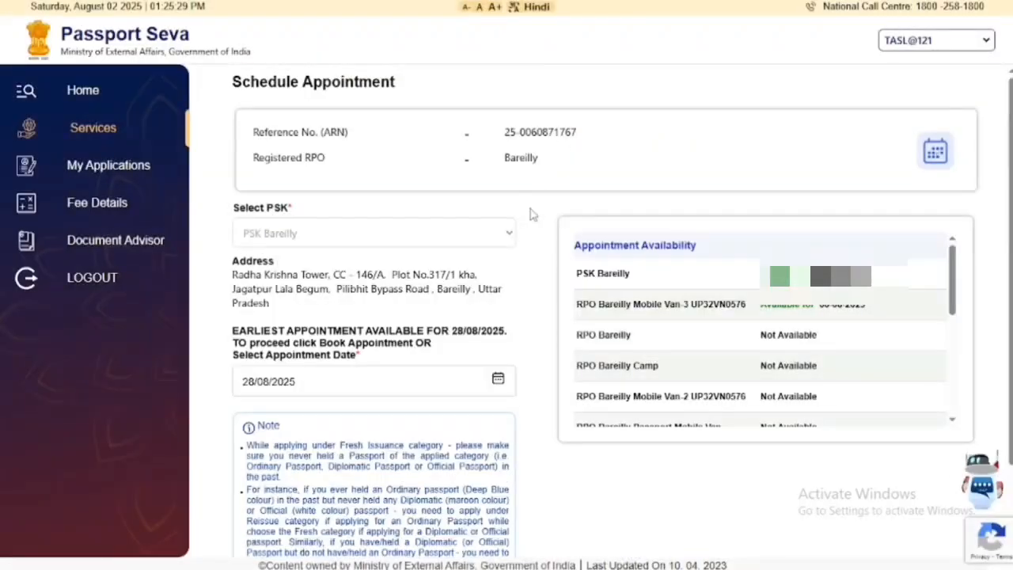
# - Make the payment for the 28/08/2025 appointment and confirm it
pyautogui.scroll(-1, 532, 214)
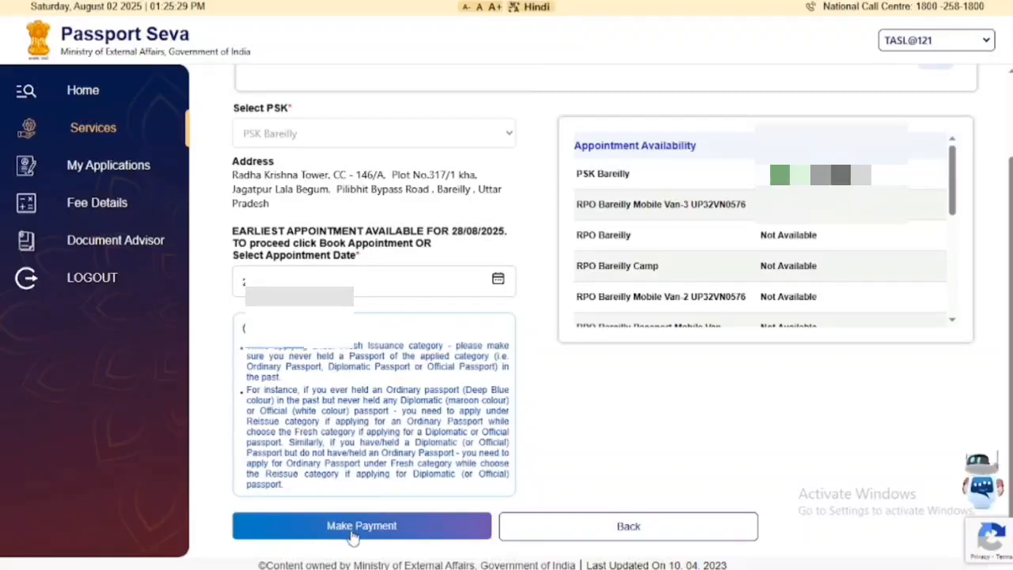
pyautogui.click(413, 539)
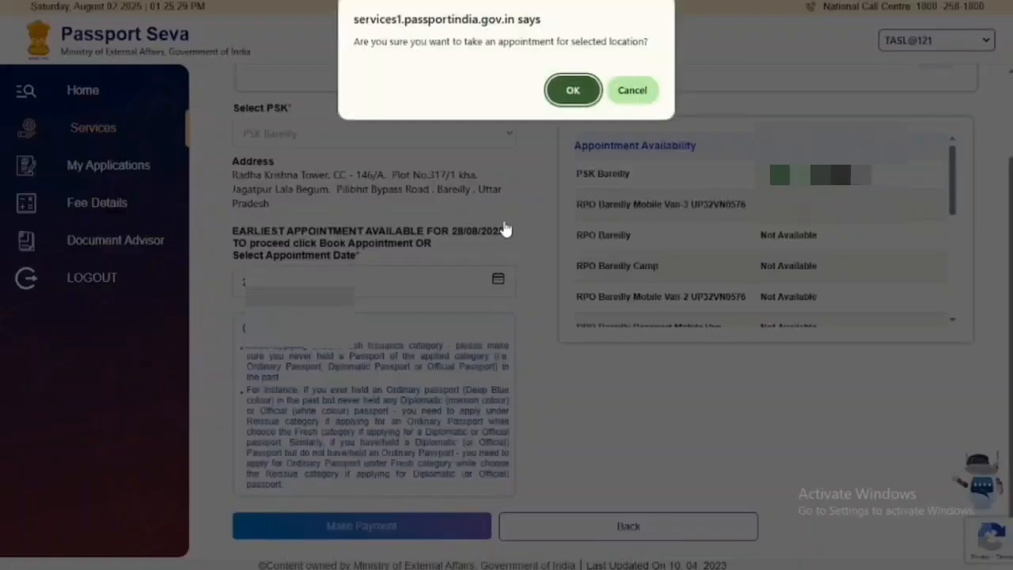
pyautogui.click(572, 90)
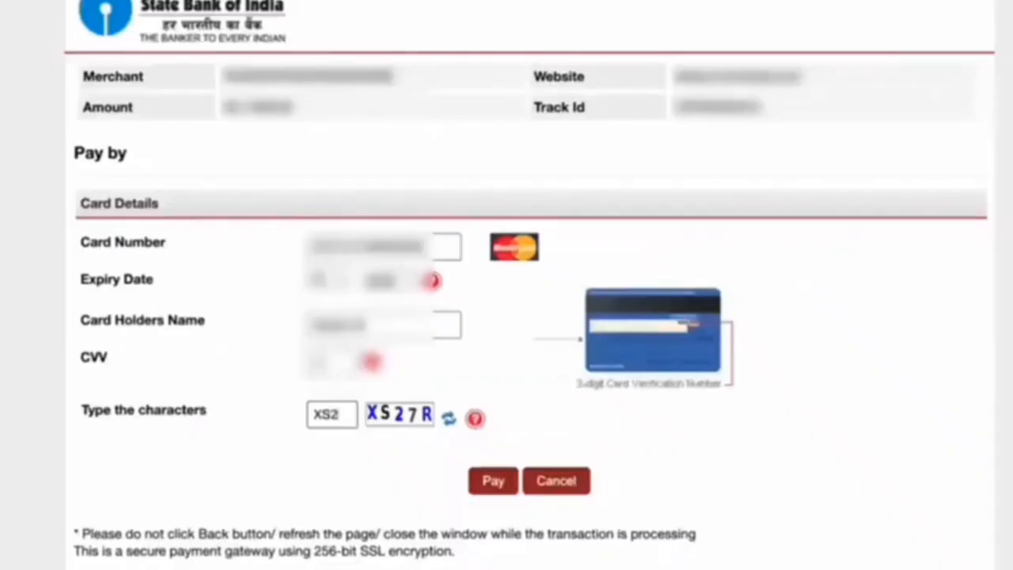
# - Complete the security characters as XS27R and submit the card payment
pyautogui.write('R')
pyautogui.click(491, 484)
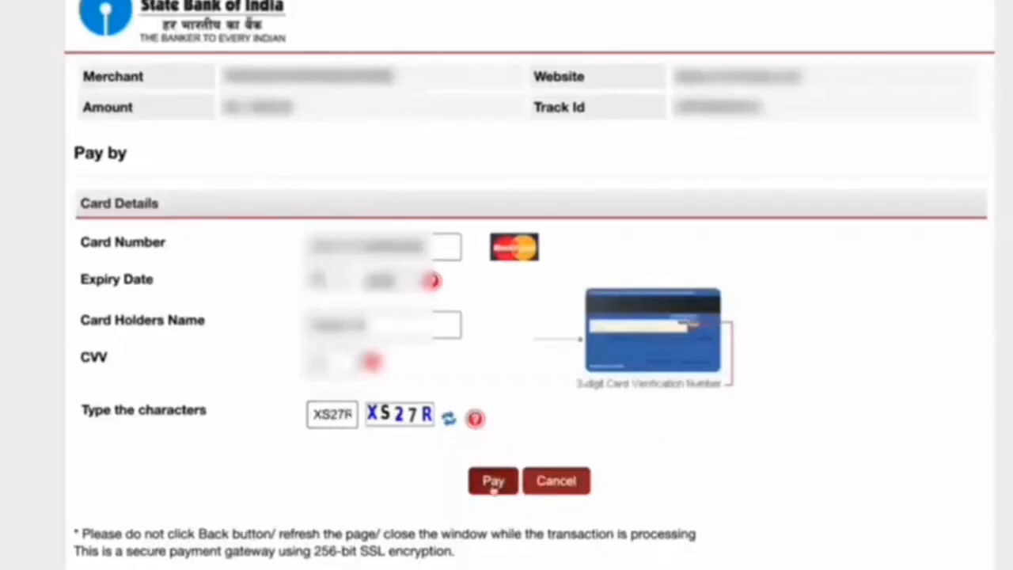